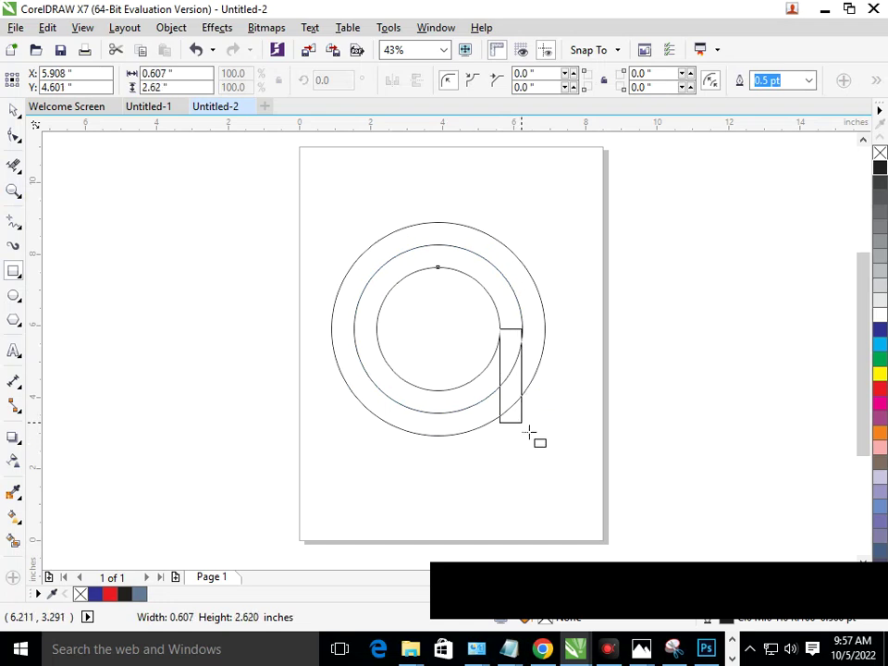
Step: Widen the upright rectangle to about 0.632 in so that its outer side meets the middle circle's edge
left_click(14, 110)
key("F2")
left_click_drag(439, 288, 597, 396)
mouse_move(452, 390)
left_mouse_down()
mouse_move(484, 391)
mouse_move(455, 391)
left_mouse_up()
key("F2")
left_click_drag(433, 290, 505, 400)
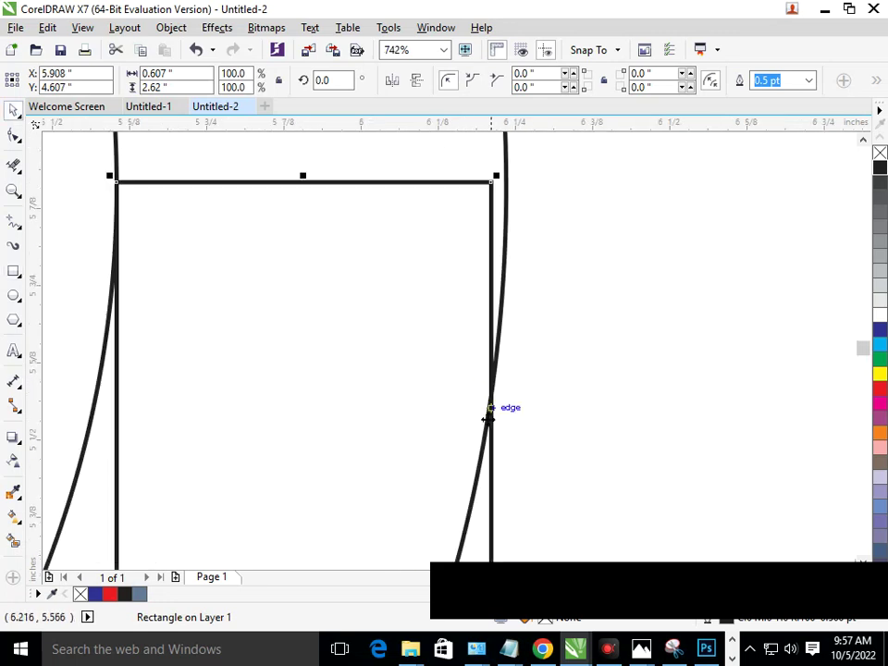
key("F3")
left_click_drag(484, 500, 503, 514)
key("z")
left_click_drag(436, 272, 526, 536)
left_click(460, 544)
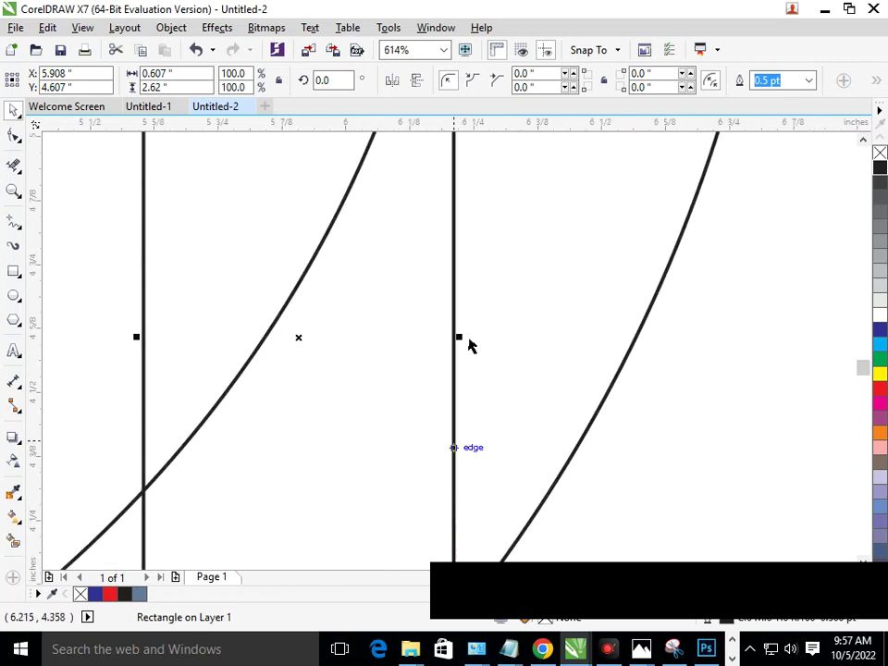
left_click(460, 343)
left_click(452, 343)
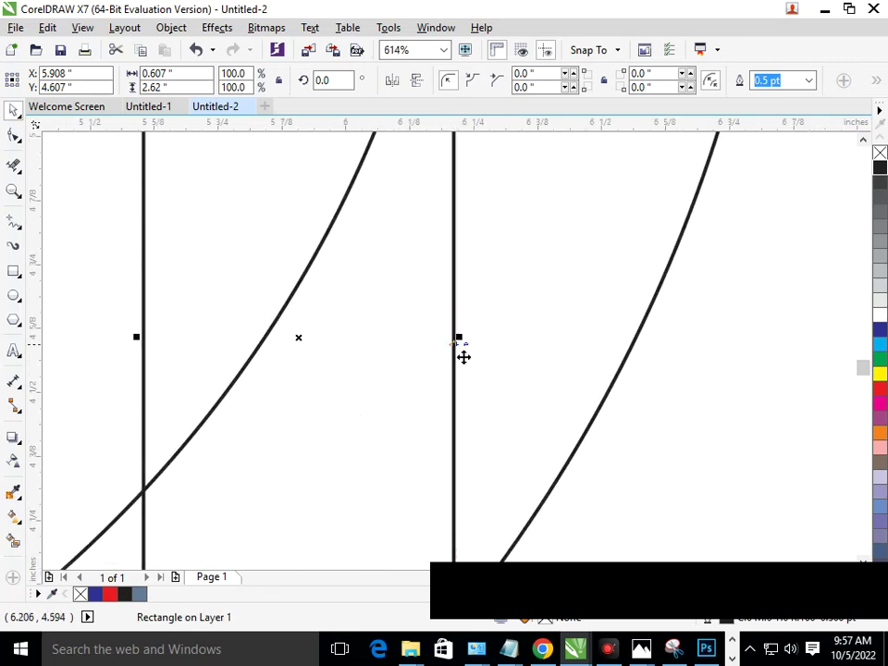
mouse_move(467, 348)
left_mouse_down()
mouse_move(486, 359)
mouse_move(474, 353)
left_mouse_up()
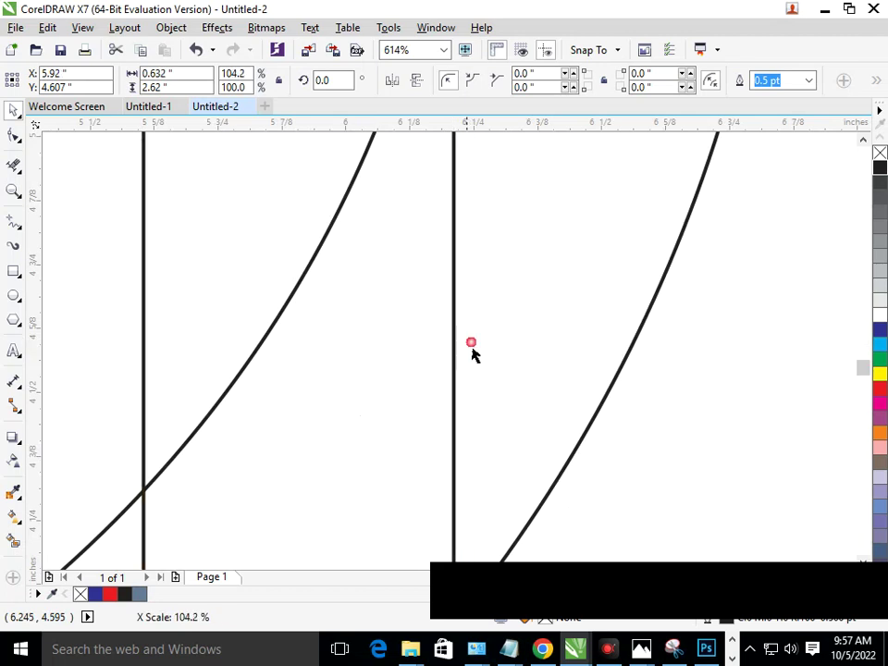
Step: Duplicate the upright rectangle directly beside itself to fill the gap between the middle and outer circles
scroll(519, 403, "down", 1)
scroll(520, 402, "down", 1)
left_click(505, 373)
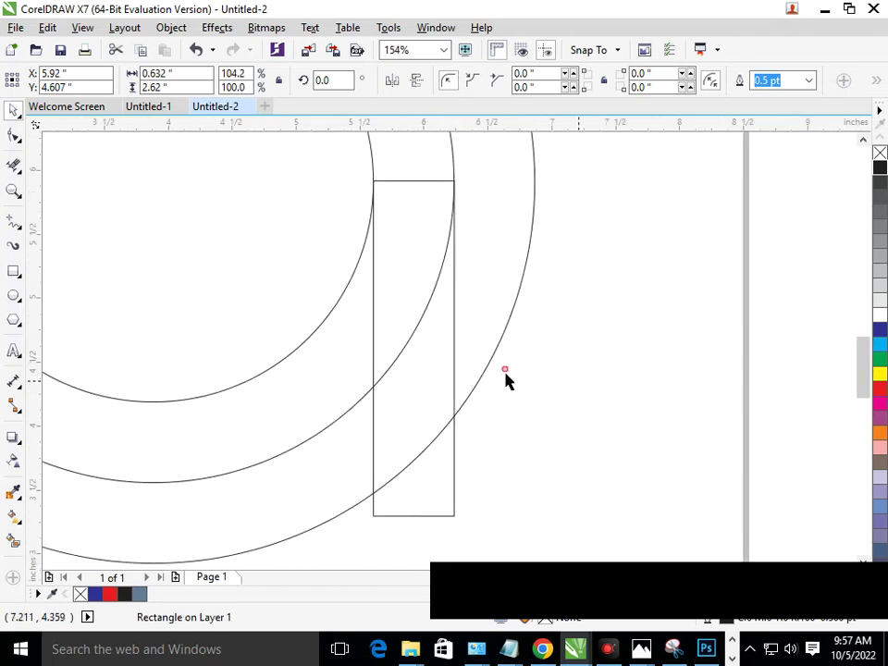
left_click_drag(425, 402, 518, 404)
left_click(568, 422)
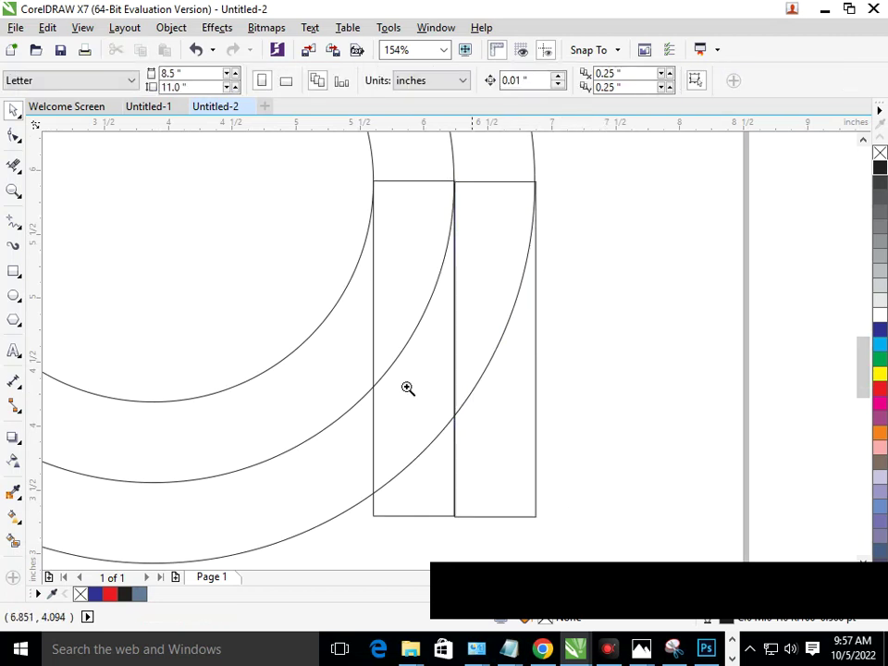
Step: Rotate both upright rectangles together about the circles' shared centre to about 320.4°
scroll(552, 427, "down", 2)
scroll(375, 335, "down", 1)
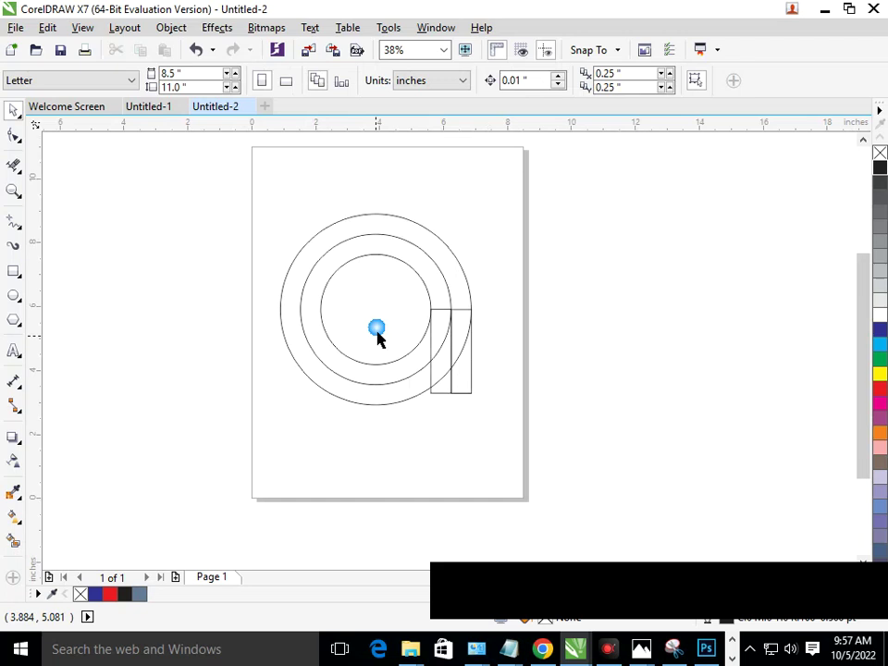
left_click(440, 389)
left_click(462, 373, "shift")
left_click(453, 361)
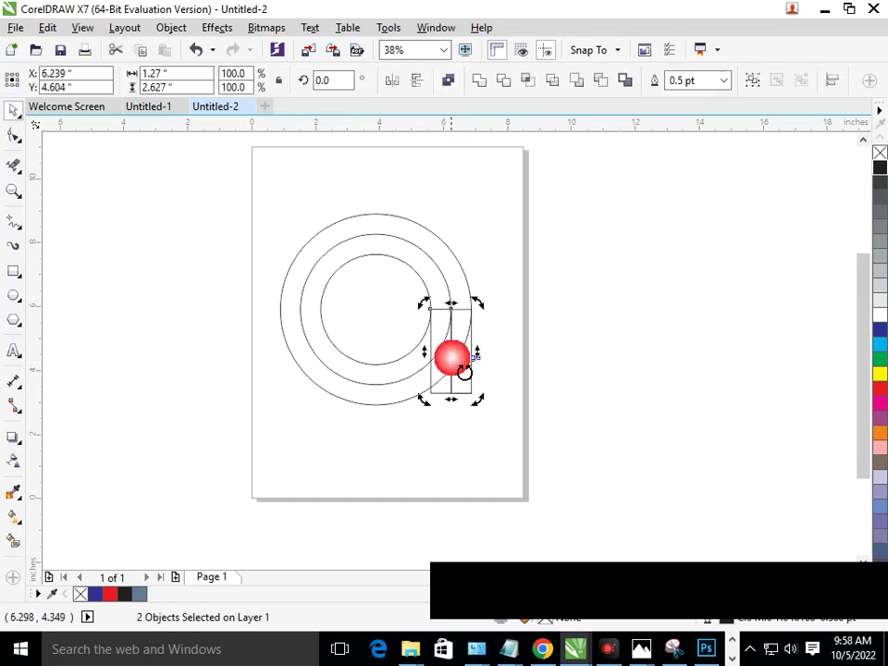
left_click(396, 369)
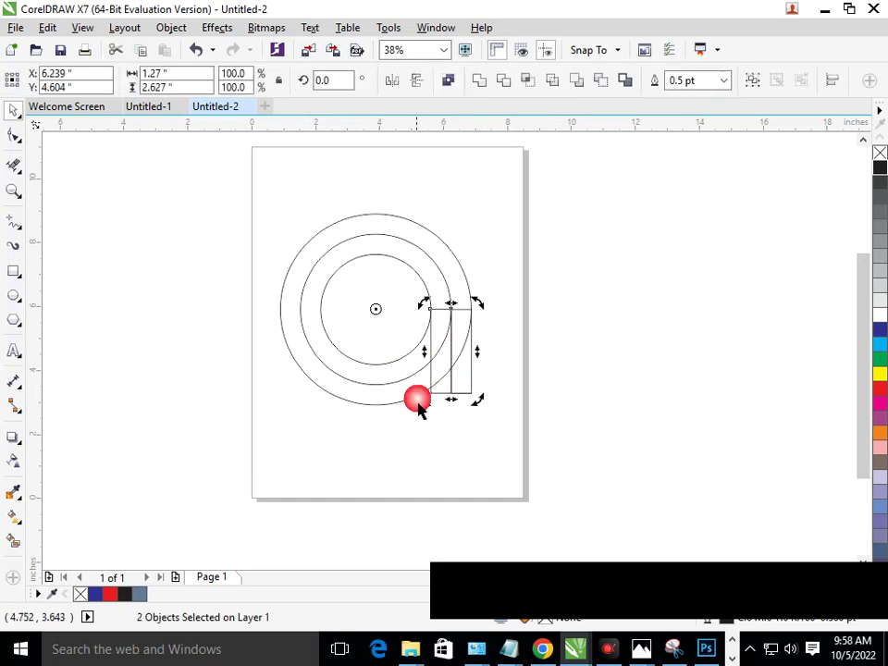
left_click_drag(433, 417, 353, 424)
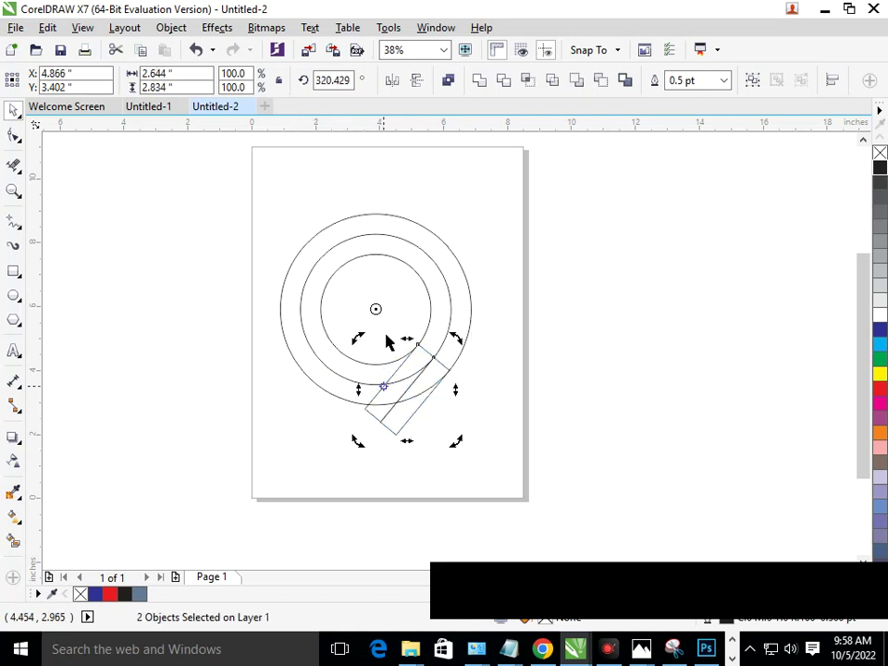
Step: Copy the rotated rectangle pair to the circles' lower-left side and mirror the copy horizontally
left_click_drag(412, 425, 314, 432)
left_click(313, 432)
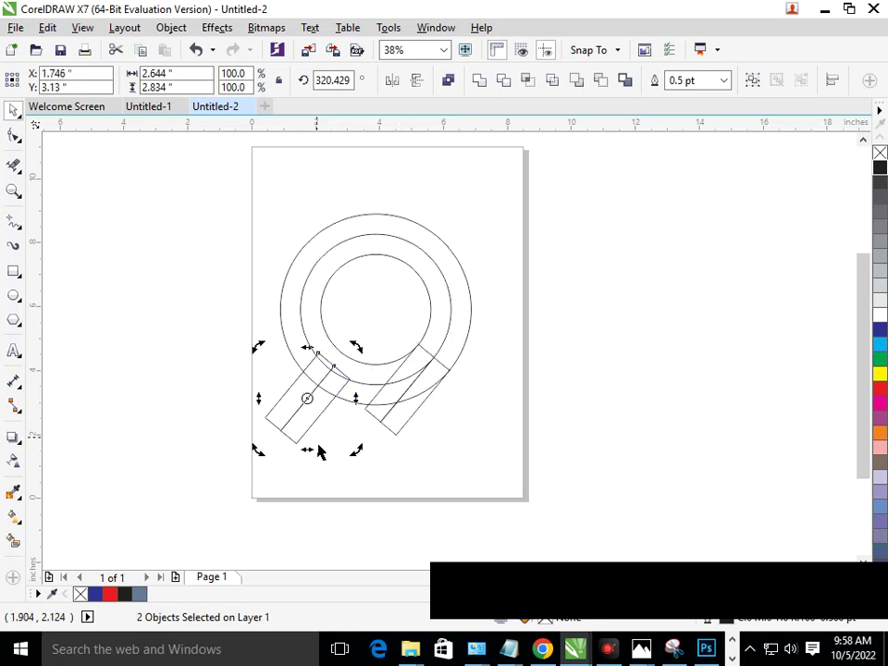
left_click(391, 82)
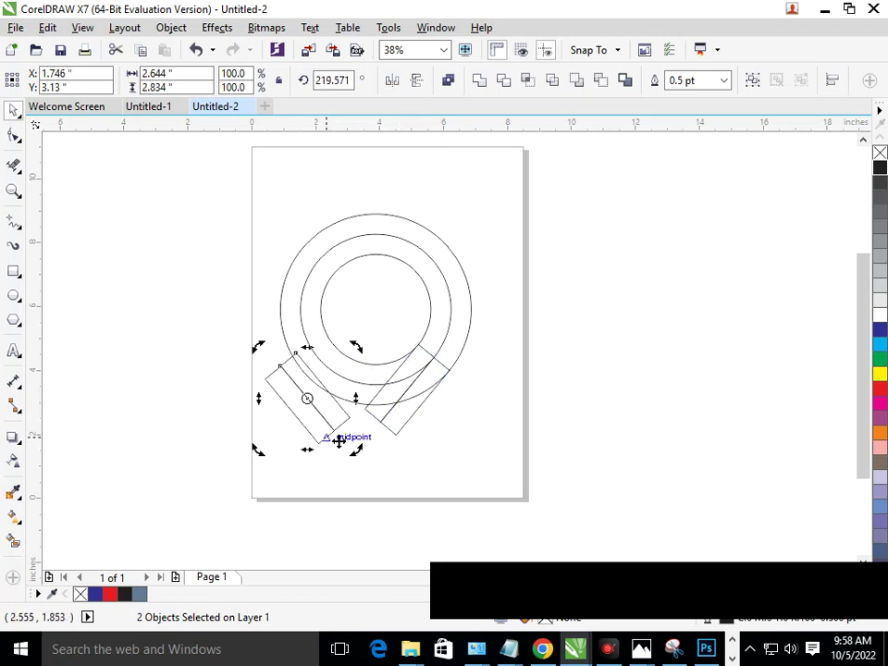
Step: Rotate the mirrored rectangle pair to about 230.2° and move it under the circles so it crosses the first pair
left_click(334, 435)
left_click_drag(333, 433, 434, 440)
left_click(404, 420)
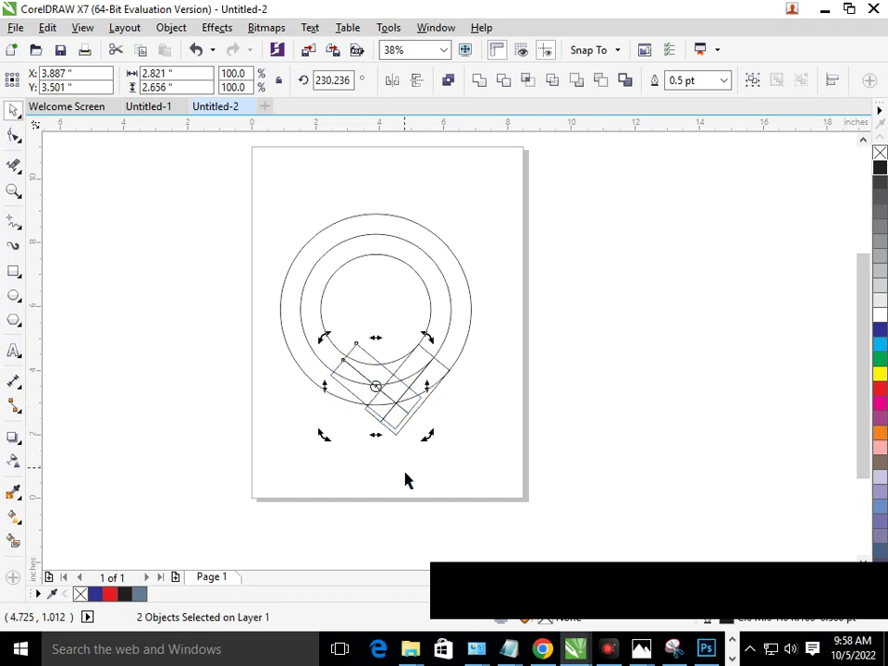
Step: Move and nudge the mirrored rectangle pair to about X 3.807 in, Y 3.041 in, lining it up with the first pair
left_click(364, 379)
left_click_drag(364, 380, 370, 380)
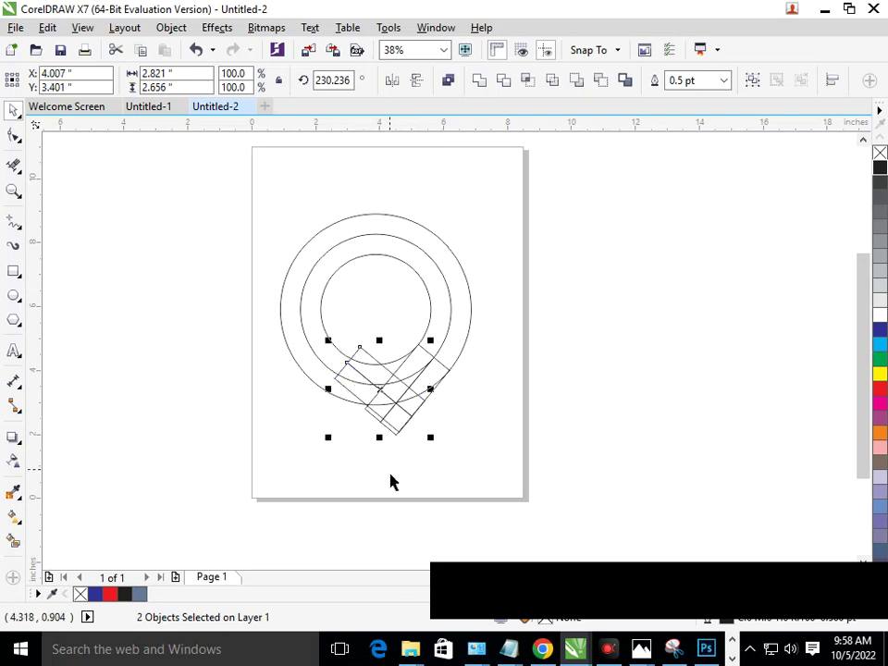
key("Down")
key("Down")
key("Down")
key("Left")
key("Left")
key("Left")
key("Left")
key("Left")
key("Left")
key("Left")
key("Left")
key("Left")
key("Left")
key("Left")
key("Left")
key("Left")
key("Left")
key("Left")
key("Left")
key("Left")
key("Left")
key("Left")
key("Down")
key("Down")
key("Down")
key("Down")
key("Down")
key("Right")
key("Down")
key("Down")
key("Down")
key("Down")
key("Down")
key("Down")
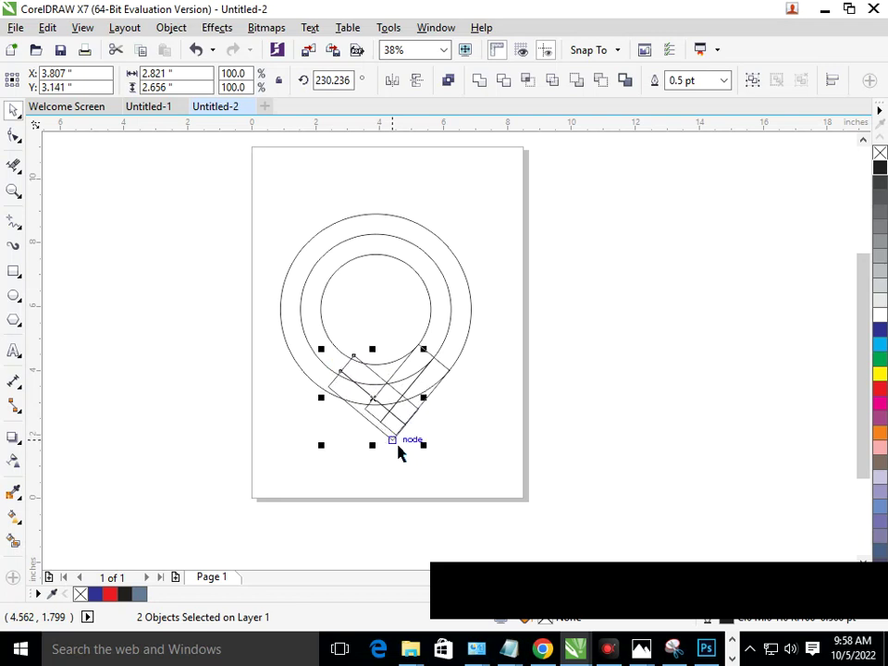
key("Down")
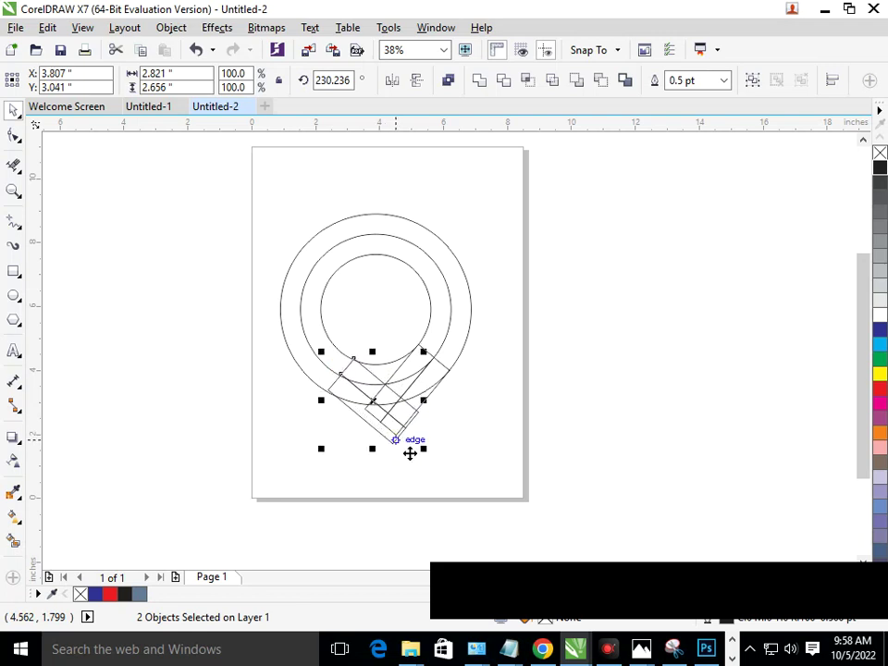
left_click(472, 475)
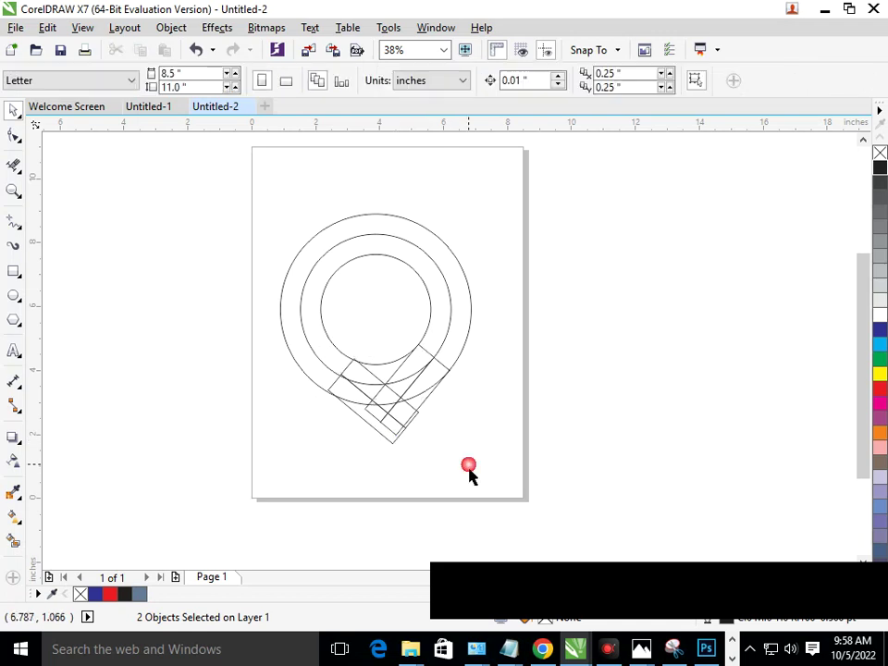
Step: Rotate the first rectangle pair slightly further clockwise about the circles' centre
left_click(436, 380)
left_click(422, 367, "shift")
left_click(422, 368)
left_click_drag(394, 354, 385, 319)
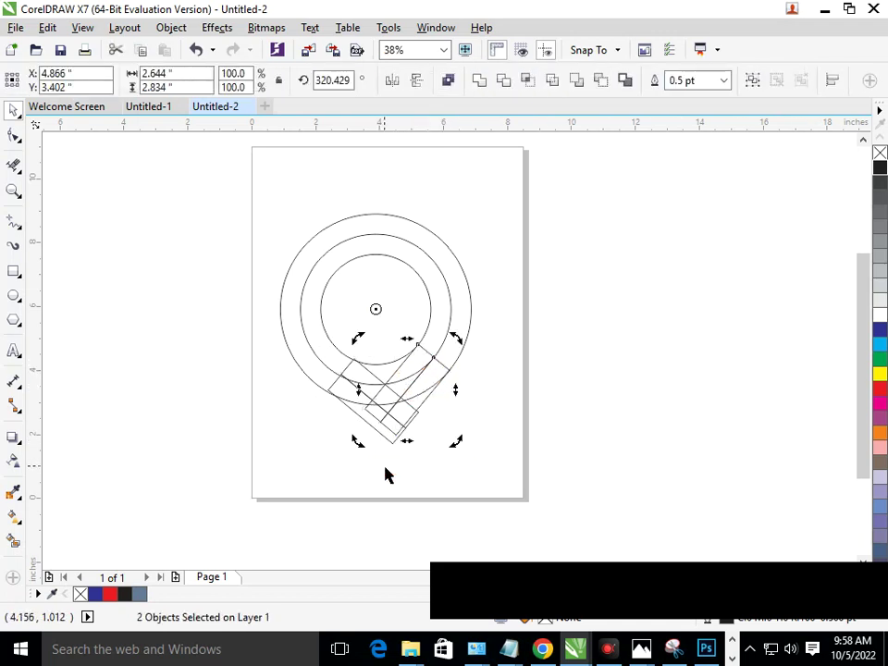
left_click(423, 366)
left_click(432, 388)
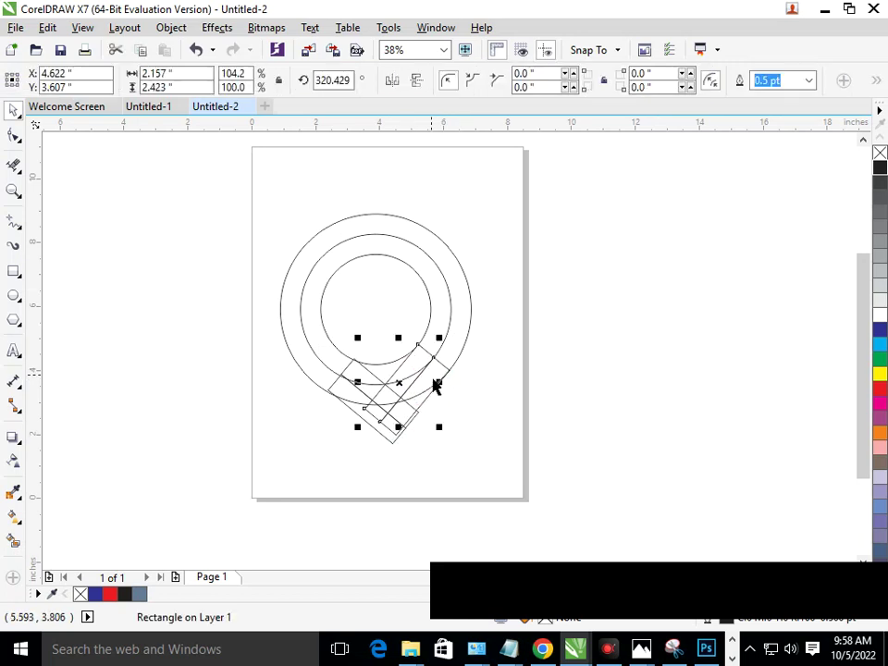
left_click(433, 376, "shift")
left_click(430, 378)
left_click_drag(407, 389, 379, 317)
left_click_drag(461, 461, 450, 462)
Step: Rotate the mirrored rectangle pair about the circles' centre to about 221.7°
left_click(404, 453)
left_click(411, 433)
left_click(407, 430)
left_click(338, 403)
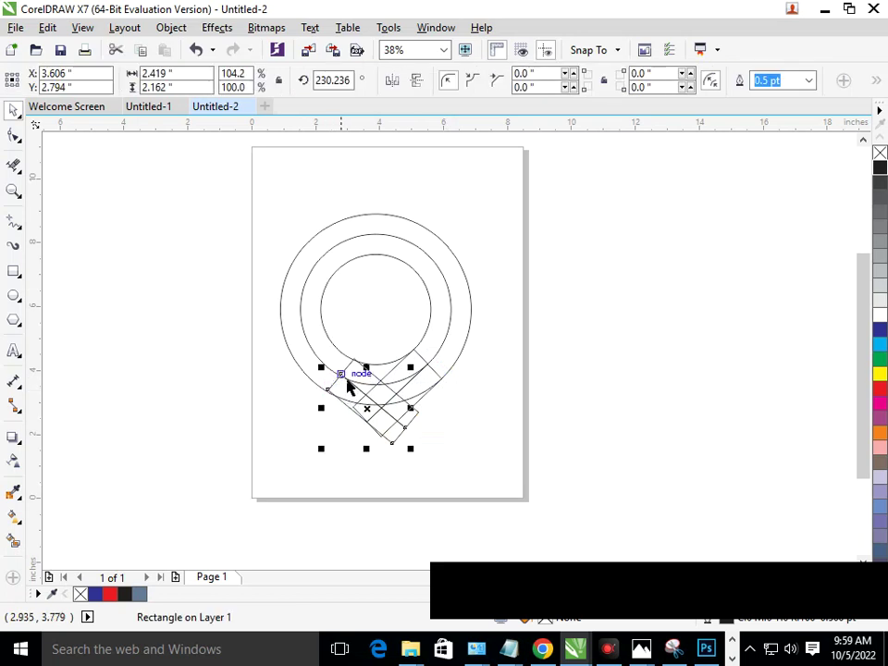
left_click(351, 367, "shift")
left_click(373, 403)
left_click_drag(376, 350, 377, 311)
left_click_drag(425, 450, 403, 471)
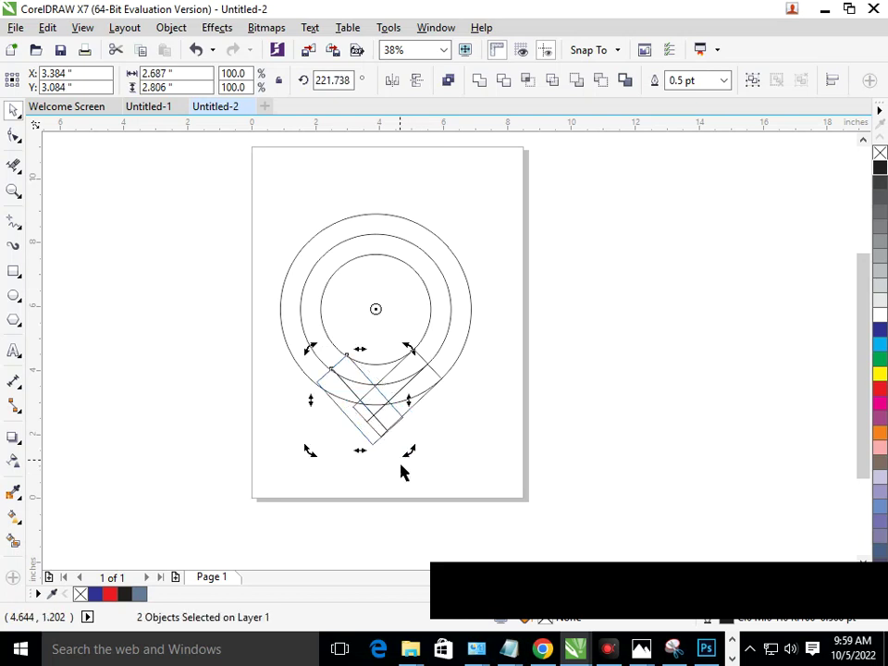
Step: Try rotating the mirrored rectangle pair to about 228.1° about the circles' centre and undo that rotation
left_click_drag(418, 468, 432, 451)
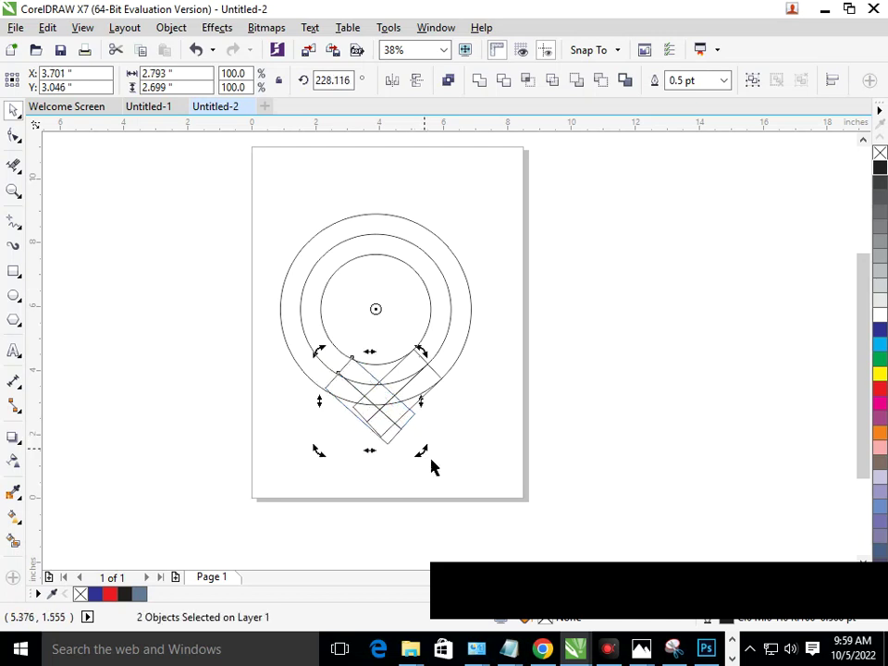
left_click(443, 473)
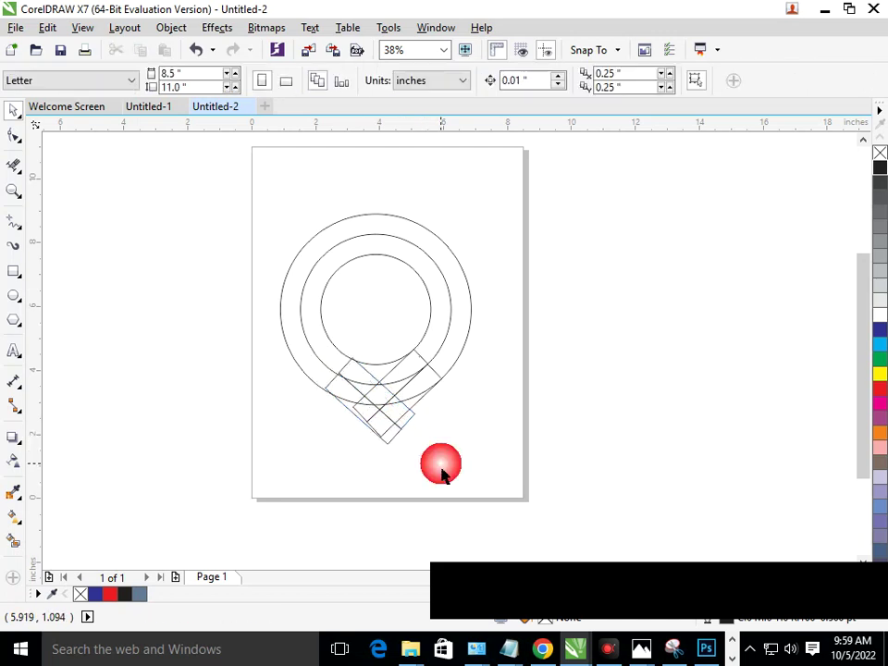
key("ctrl+z")
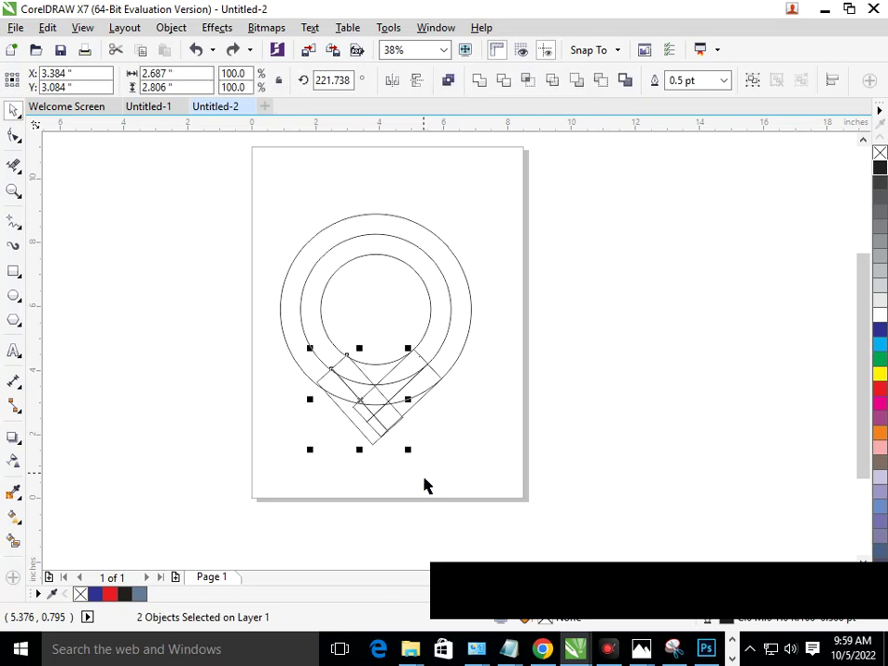
left_click(424, 481)
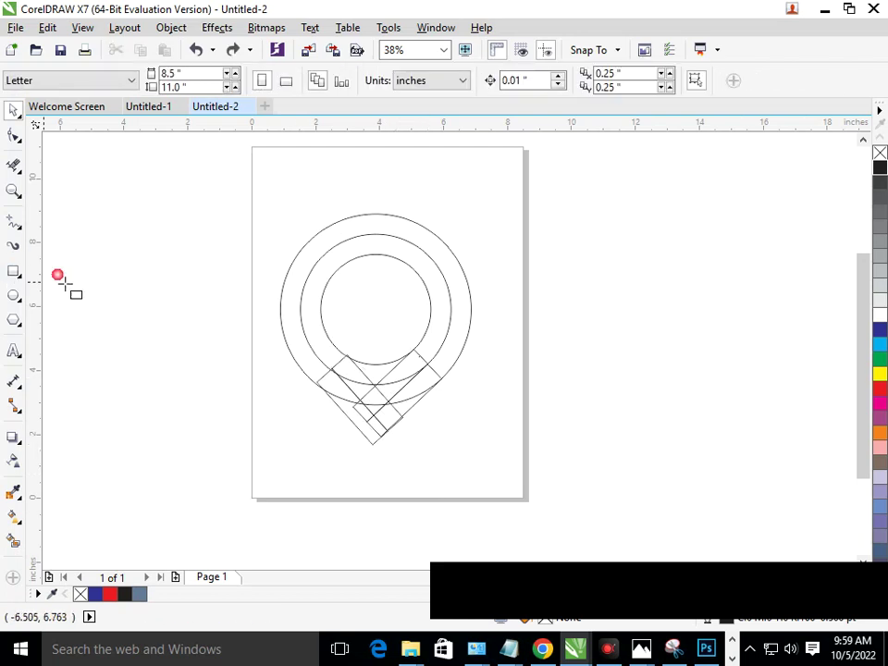
Step: Draw a horizontal rectangle about 3.1 × 0.61 in starting at the outer circle's topmost point and stack two copies below it
left_click(14, 272)
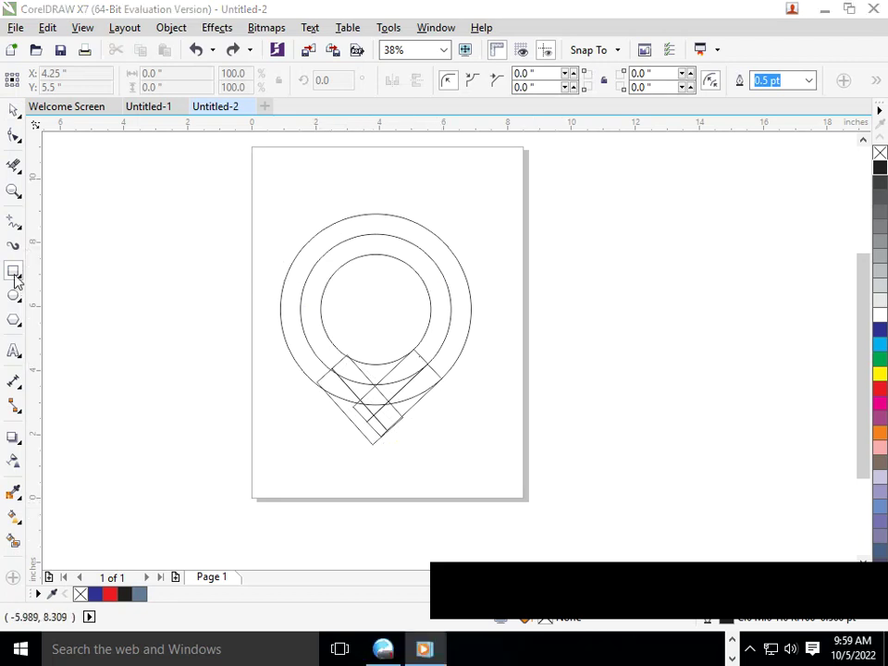
left_click_drag(377, 216, 482, 242)
left_click(14, 109)
left_click_drag(425, 223, 436, 275)
left_click(549, 360)
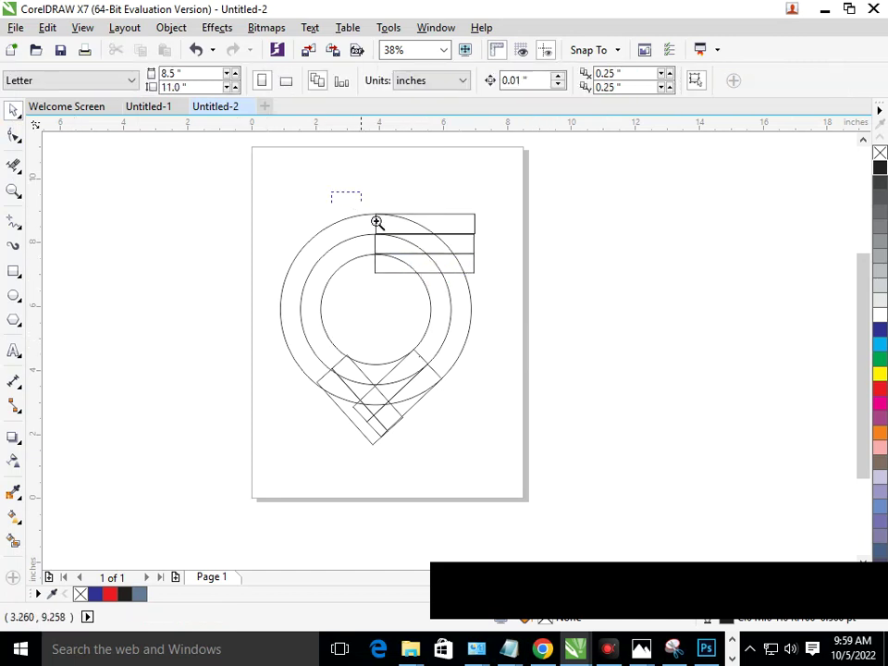
Step: Nudge the uppermost horizontal rectangle left and down to align it with the circle tops, at about X 5.399 in, Y 8.579 in
left_click_drag(347, 202, 430, 291)
left_click(427, 275)
key("Left")
key("Down")
key("Left")
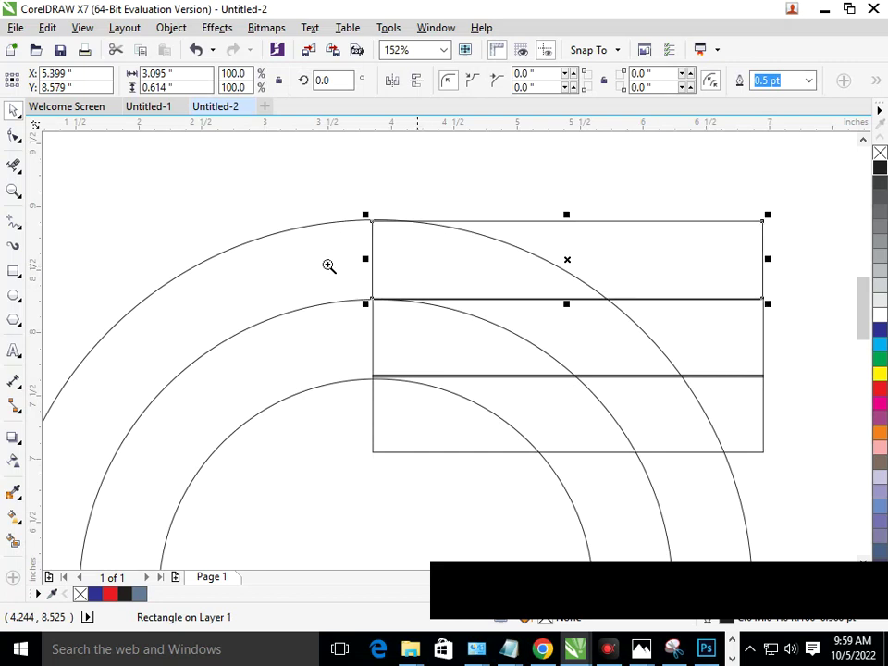
right_click(504, 360)
left_click(510, 449)
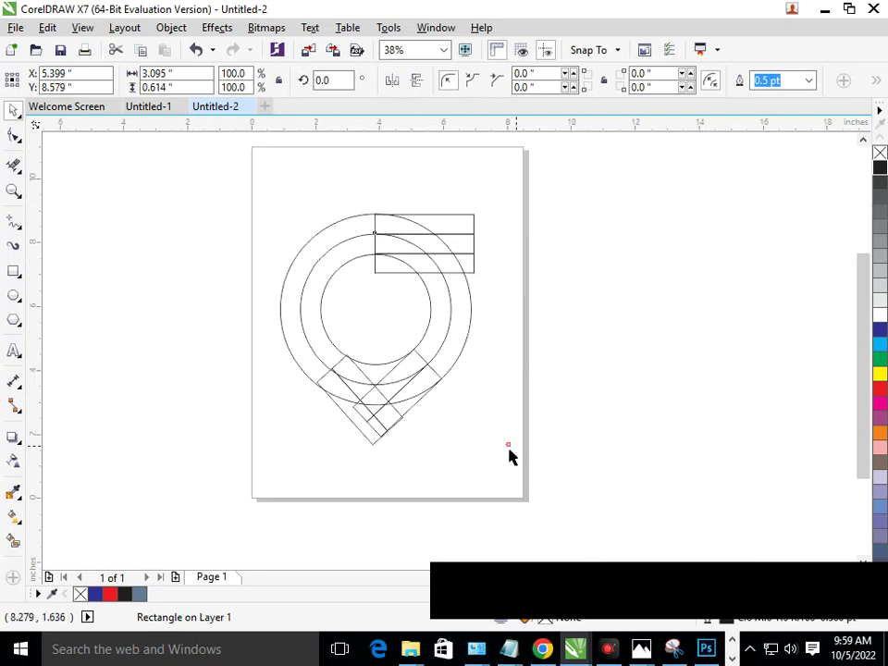
Step: Draw an upright rectangle about 0.7 × 2.08 in across the stacked rectangles, starting where the outer circle crosses their lowest edge
left_click(13, 273)
key("F2")
left_click_drag(396, 225, 518, 300)
key("F3")
left_click_drag(420, 198, 515, 338)
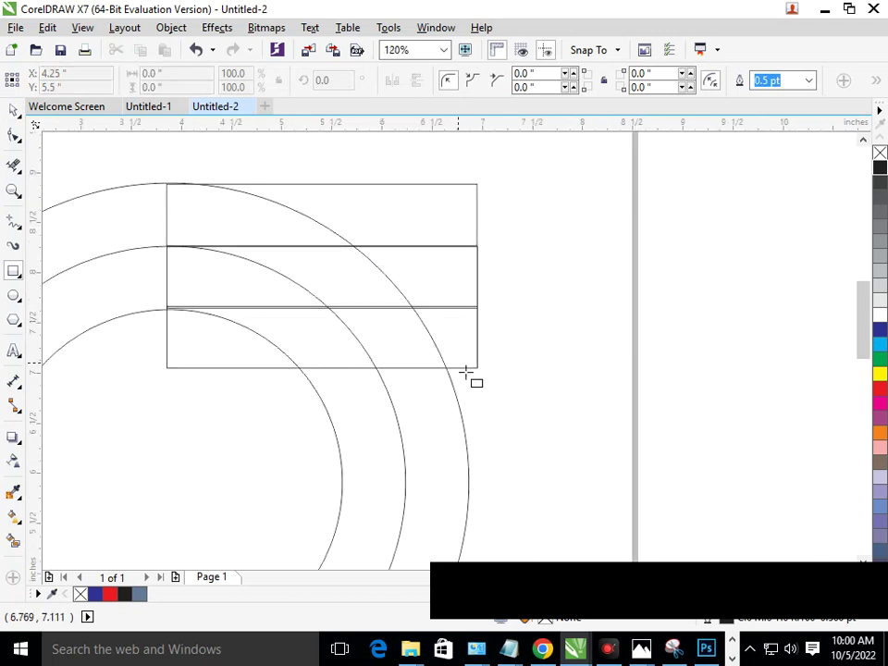
mouse_move(448, 370)
left_mouse_down()
mouse_move(455, 375)
mouse_move(368, 235)
mouse_move(383, 168)
left_mouse_up()
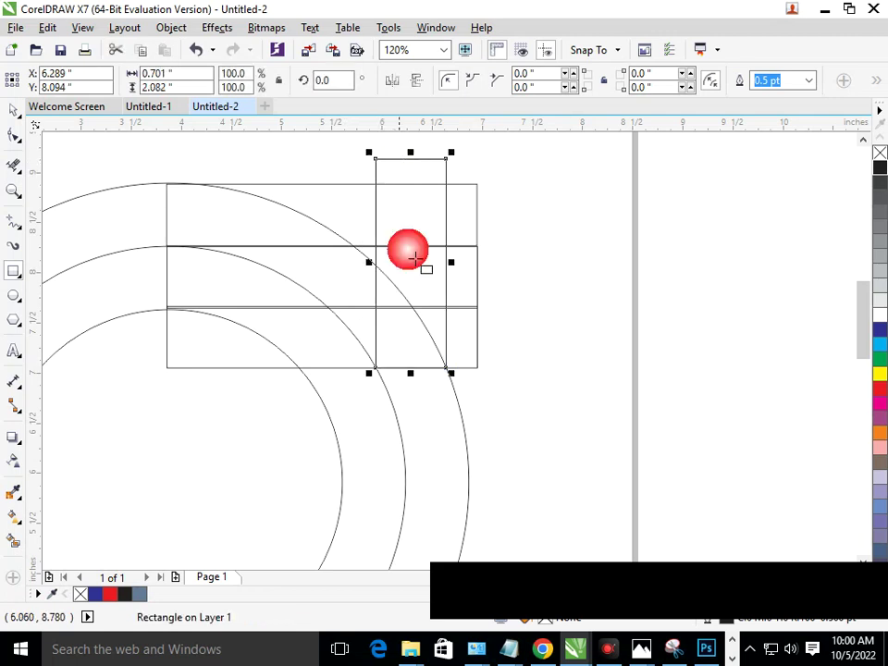
Step: Duplicate the upright rectangle directly to its left and narrow the copy to about half its width
left_click(18, 115)
left_click_drag(422, 230, 353, 228)
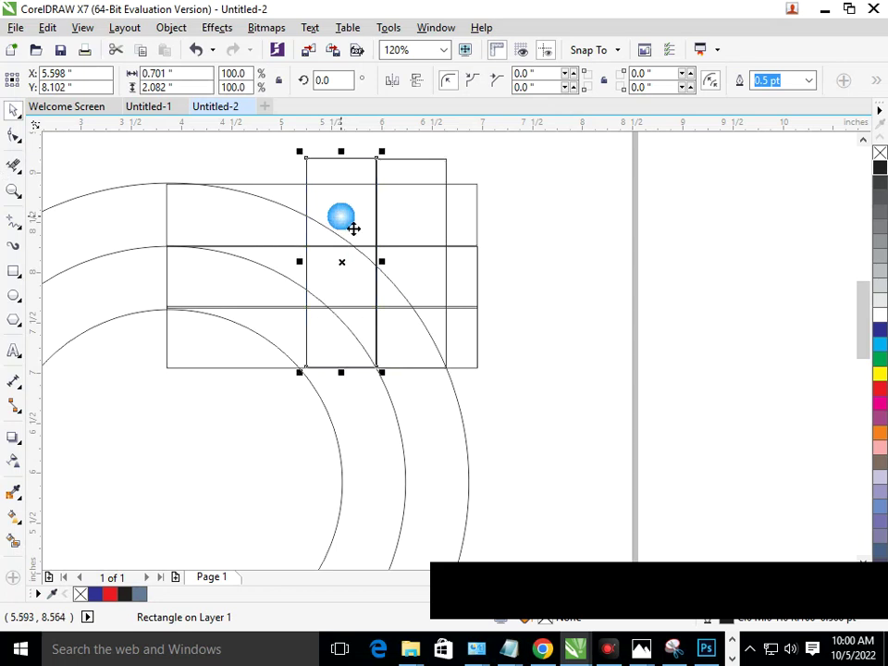
left_click_drag(313, 274, 354, 275)
left_click(555, 387)
scroll(500, 365, "down", 5)
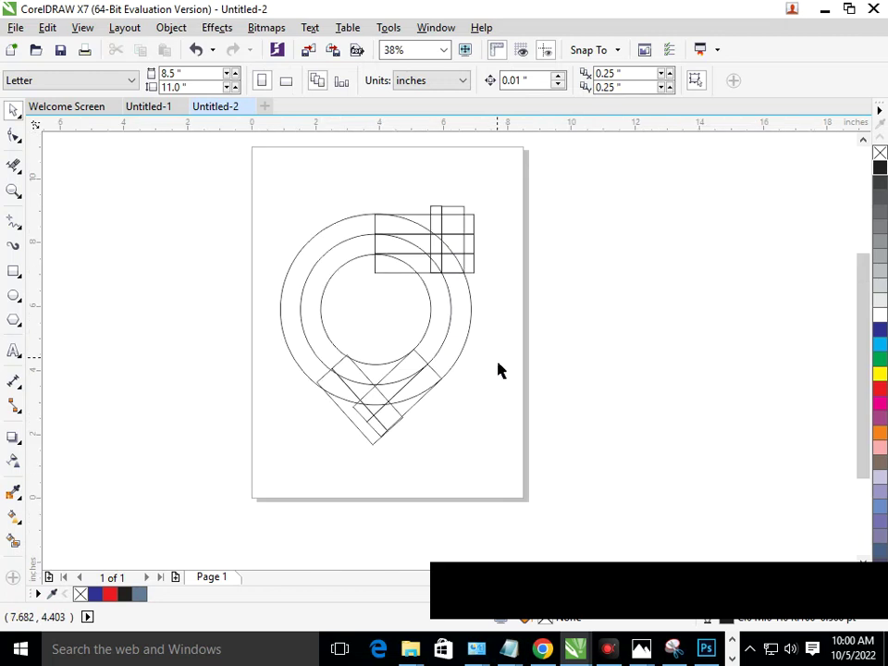
Step: Remove the line segments crossing the middle horizontal band and the upper part of the narrow upright column with Virtual Segment Delete
left_click(13, 165)
scroll(421, 227, "up", 3)
left_click_drag(239, 347, 618, 343)
left_click_drag(430, 320, 519, 329)
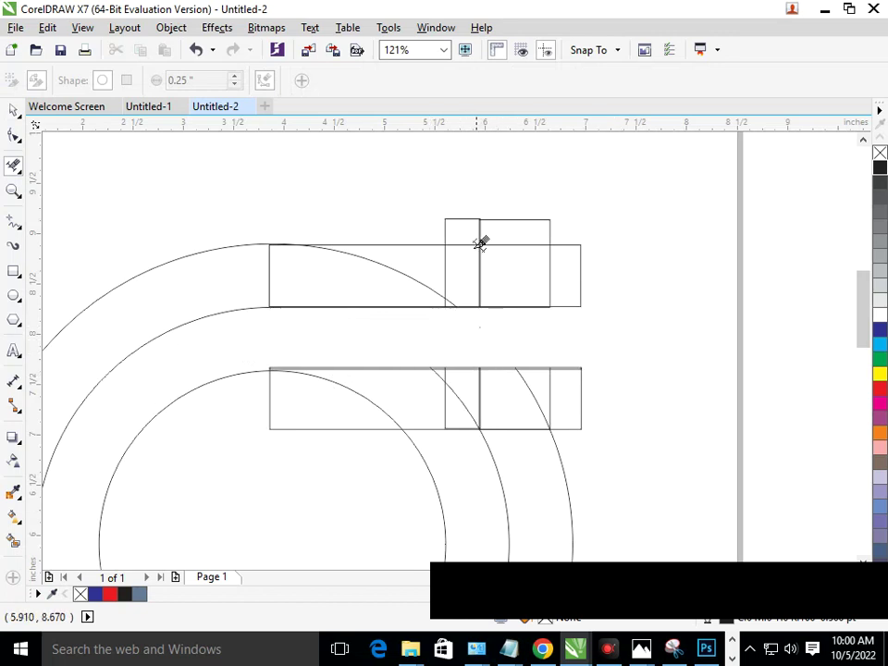
left_click_drag(462, 216, 470, 342)
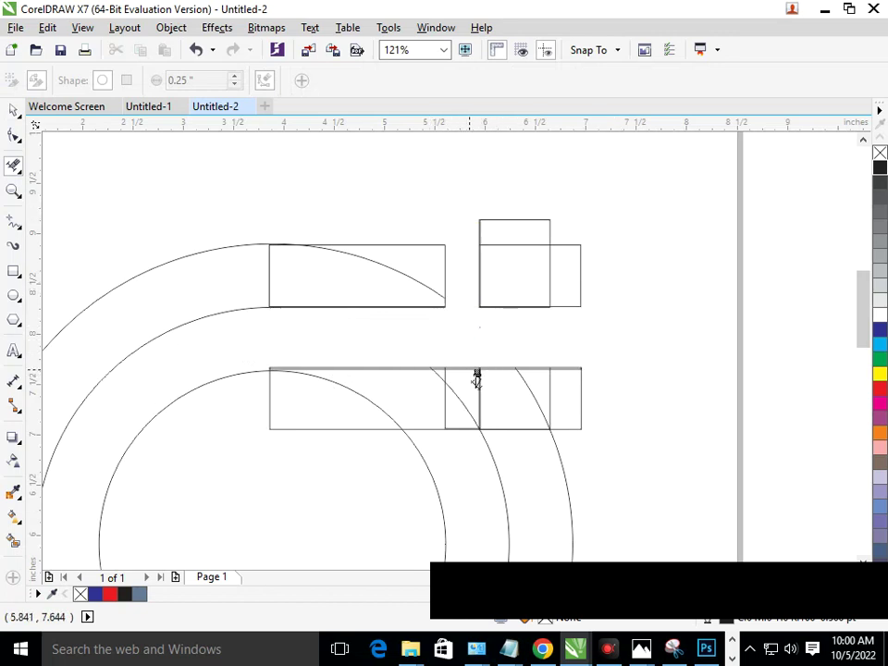
Step: Delete the lowest horizontal rectangle and the arcs crossing it with Virtual Segment Delete, keeping only the edge closing the outer ring band
right_click(503, 358)
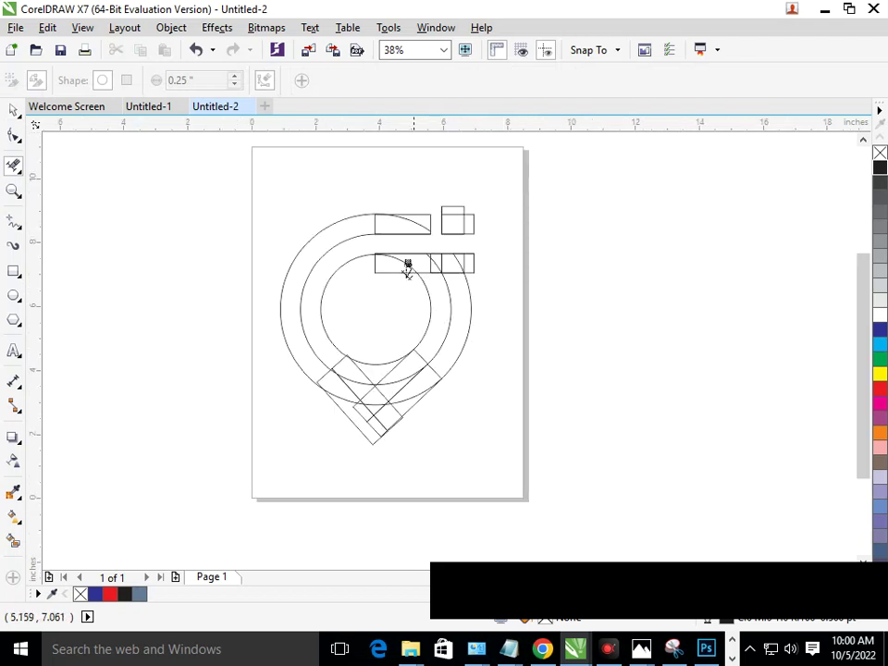
left_click_drag(306, 248, 505, 341)
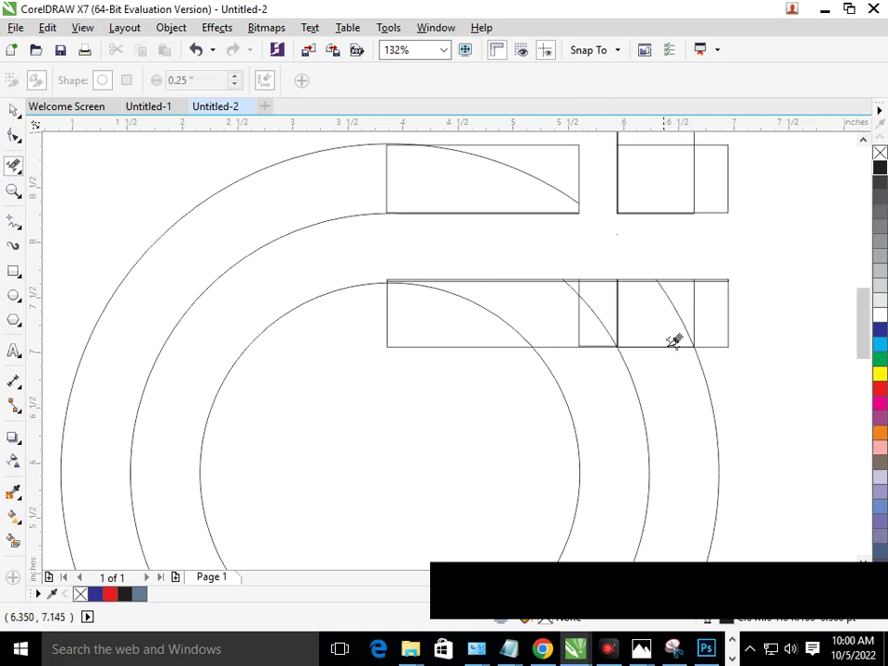
left_click(734, 313)
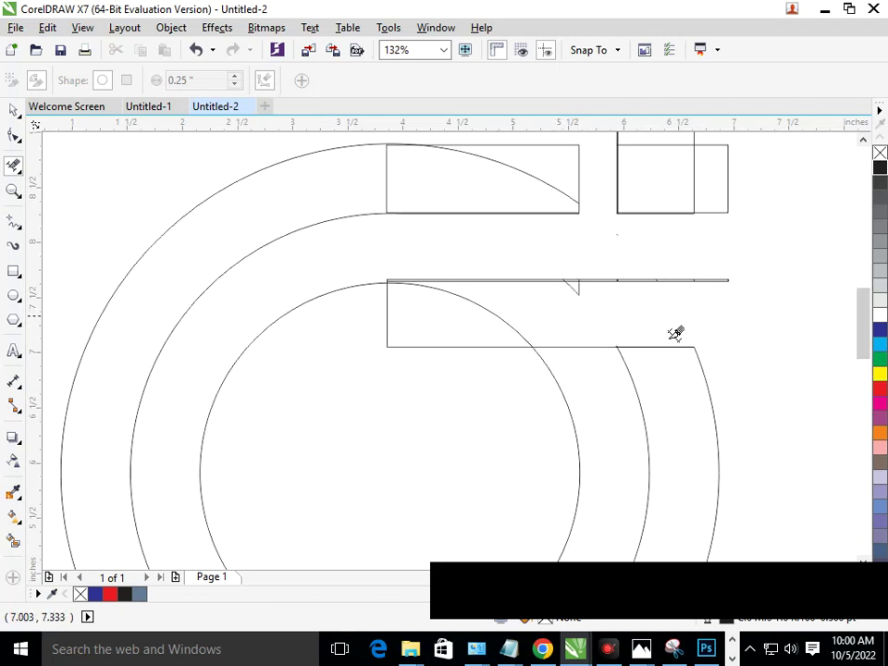
left_click(688, 304)
left_click_drag(489, 263, 666, 304)
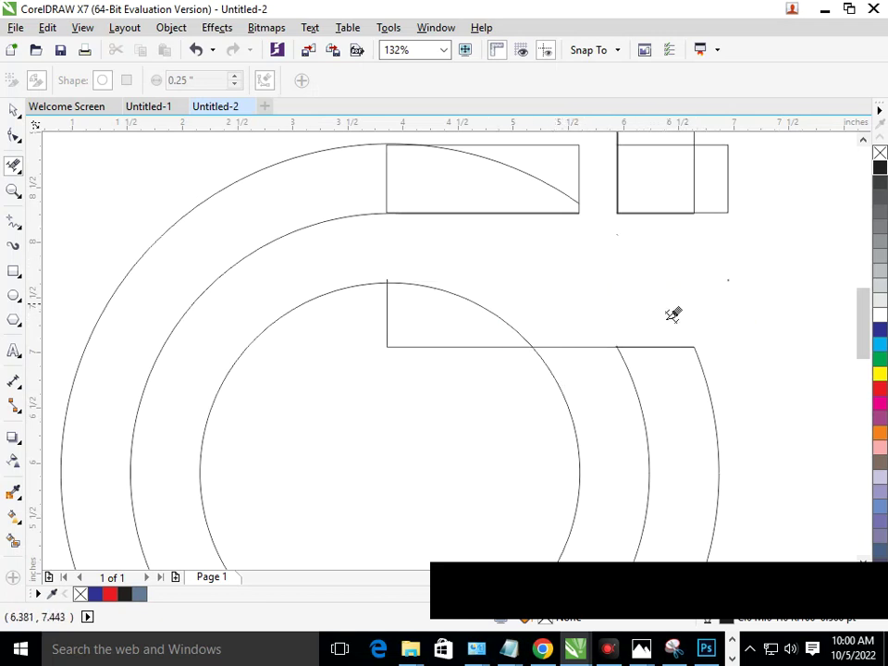
left_click_drag(589, 337, 602, 369)
left_click(470, 352)
left_click_drag(428, 344, 577, 413)
key("F3")
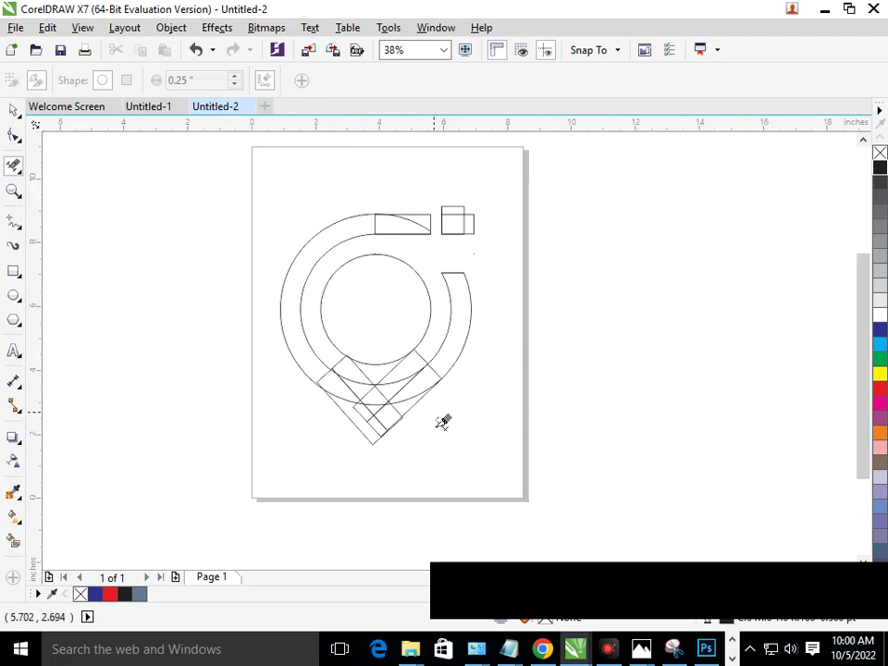
Step: Delete the circle arcs and overlapping rectangle lines that cross the lower-right diagonal arm
key("F2")
left_click_drag(290, 322, 502, 449)
left_click_drag(417, 381, 381, 412)
left_click_drag(453, 305, 413, 370)
key("ctrl+z")
mouse_move(530, 271)
left_mouse_down()
mouse_move(491, 289)
mouse_move(326, 461)
mouse_move(349, 490)
left_mouse_up()
mouse_move(427, 476)
left_mouse_down()
mouse_move(467, 417)
mouse_move(452, 452)
mouse_move(484, 413)
mouse_move(451, 427)
mouse_move(493, 421)
left_mouse_up()
mouse_move(592, 262)
left_mouse_down()
mouse_move(602, 297)
mouse_move(476, 326)
left_mouse_up()
scroll(545, 397, "down", 2)
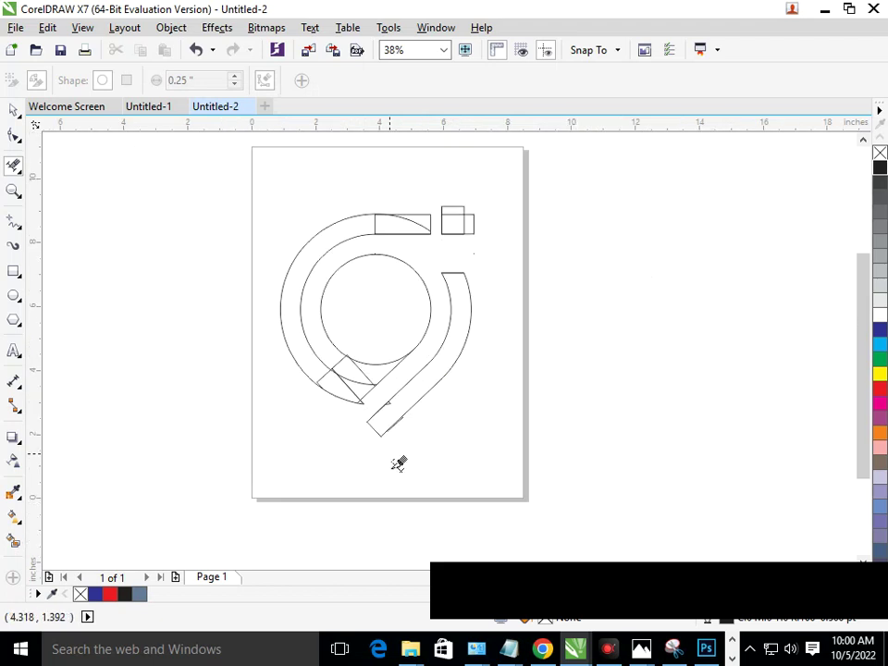
Step: Try to delete the left diagonal rectangle's segments that cross the lower-left ring band and circles
left_click(433, 359)
left_click(537, 419)
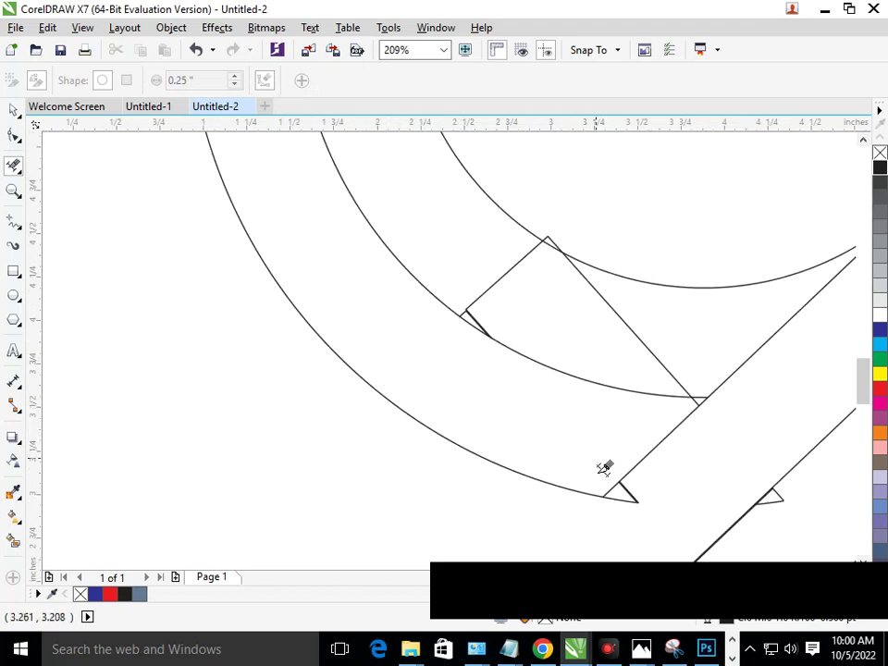
left_click(643, 506)
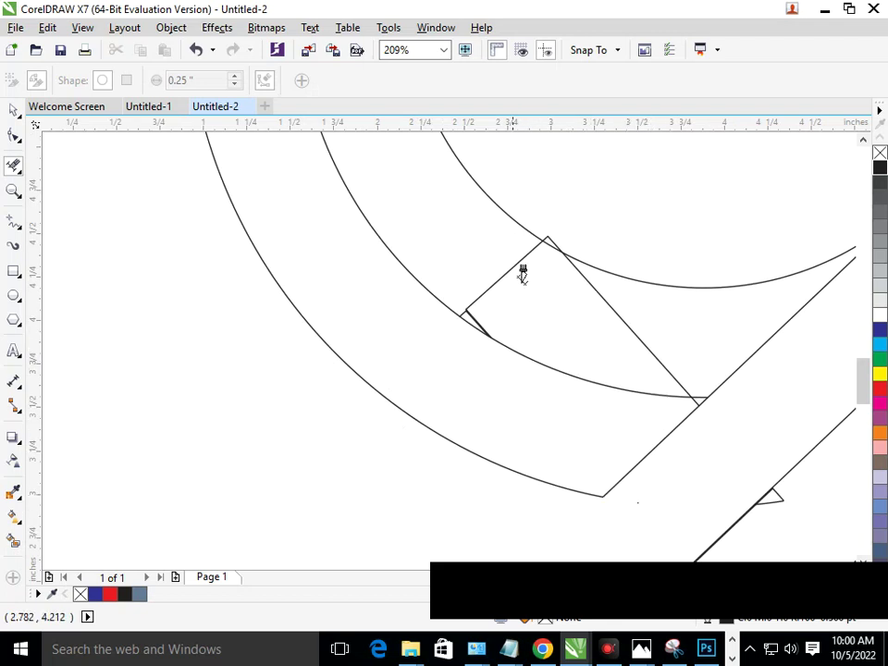
left_click_drag(522, 274, 604, 317)
key("F3")
key("ctrl+z")
left_click_drag(292, 324, 418, 397)
left_click_drag(334, 355, 375, 406)
left_click_drag(440, 394, 486, 409)
left_click_drag(357, 272, 493, 377)
Step: Try to remove the small corner remnants left on the inner and middle circles at the lower left
scroll(404, 312, "up", 5)
left_click(400, 324)
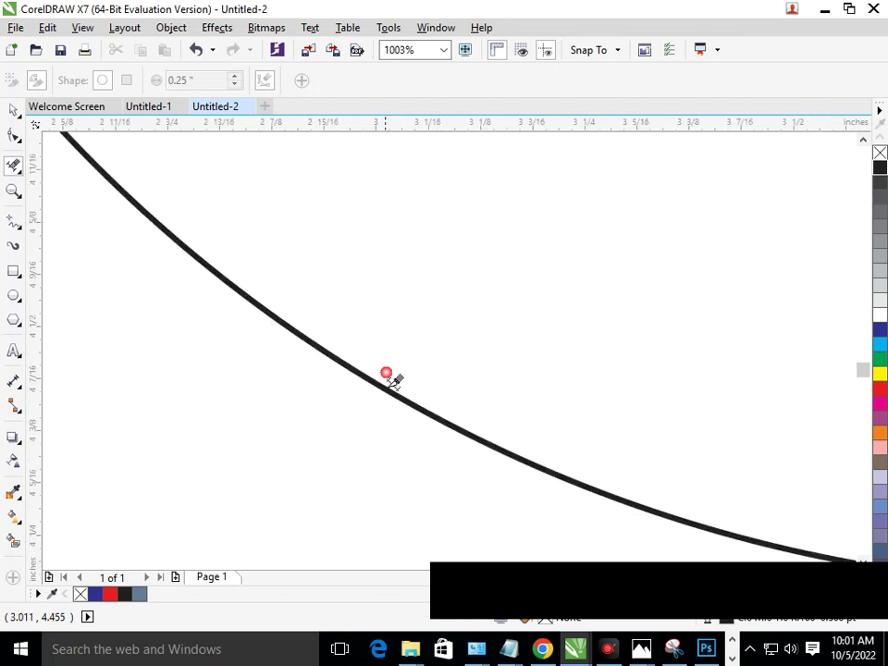
scroll(402, 319, "down", 5)
scroll(294, 382, "up", 5)
left_click(324, 408)
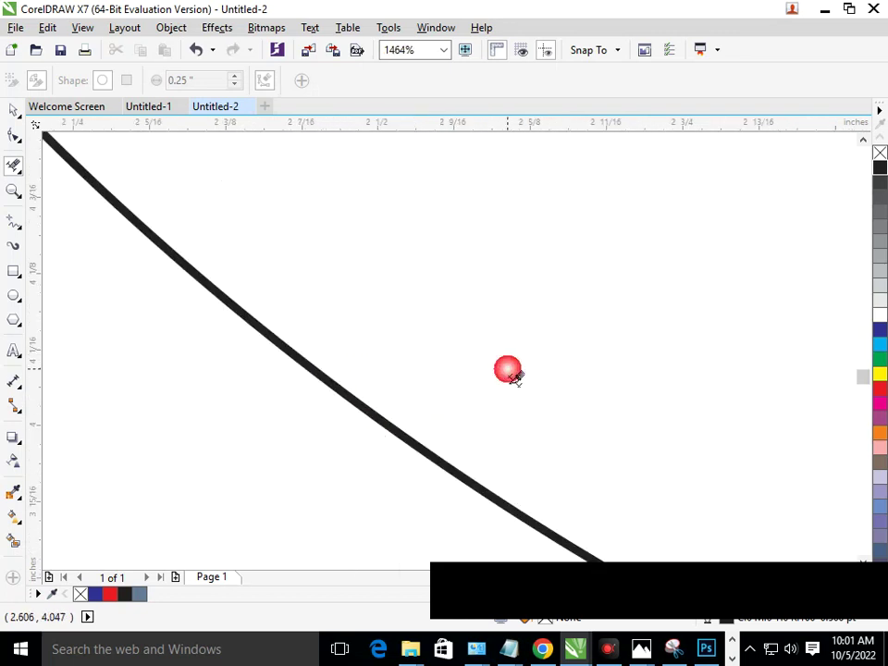
scroll(508, 371, "down", 5)
scroll(555, 513, "up", 5)
left_click(713, 376)
scroll(561, 422, "down", 5)
scroll(433, 430, "down", 5)
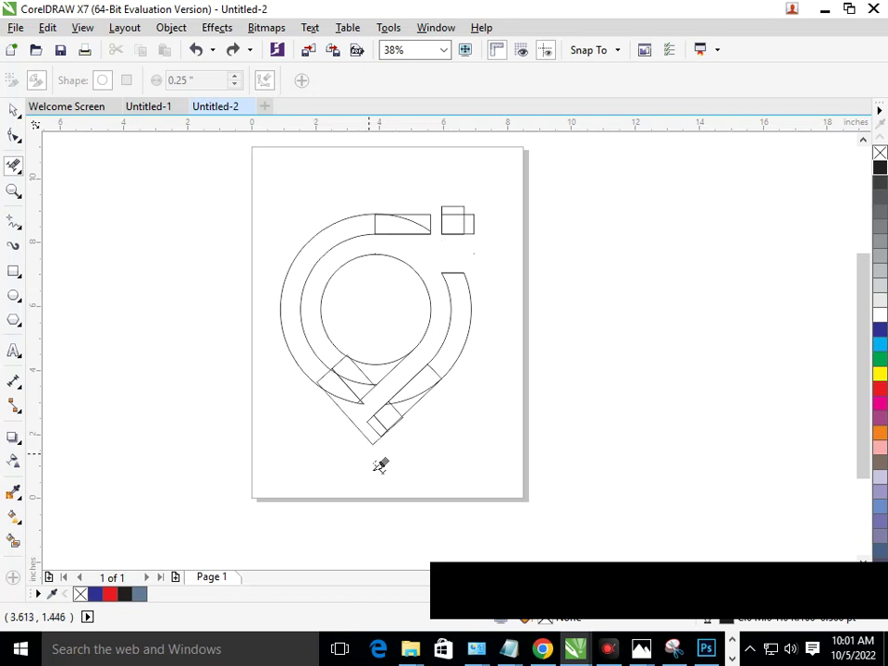
Step: Remove the remaining cross lines, arc and thin sliver from the lower-right diagonal arm, leaving a clean outline with a squared end
left_click(422, 472)
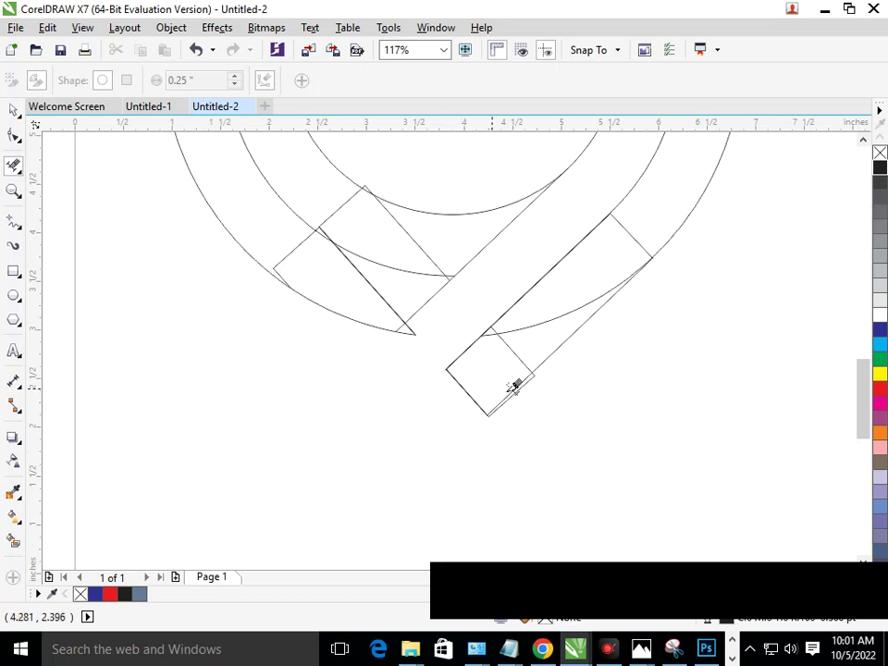
left_click_drag(533, 321, 499, 364)
mouse_move(457, 316)
left_mouse_down()
mouse_move(518, 346)
mouse_move(459, 310)
left_mouse_up()
left_click(487, 335)
key("F3")
left_click(495, 331)
key("F3")
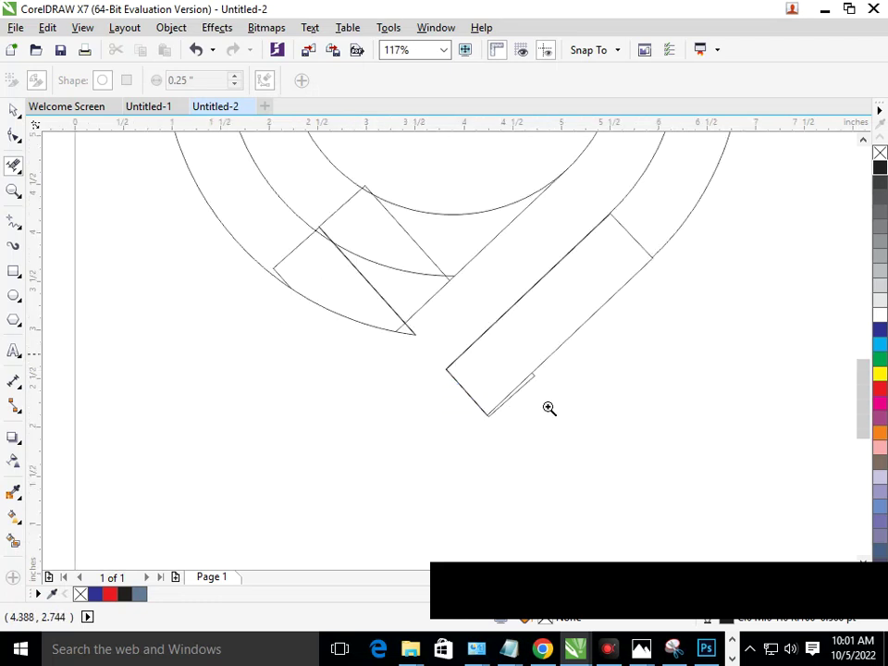
left_click_drag(510, 364, 539, 394)
left_click(529, 379)
key("F3")
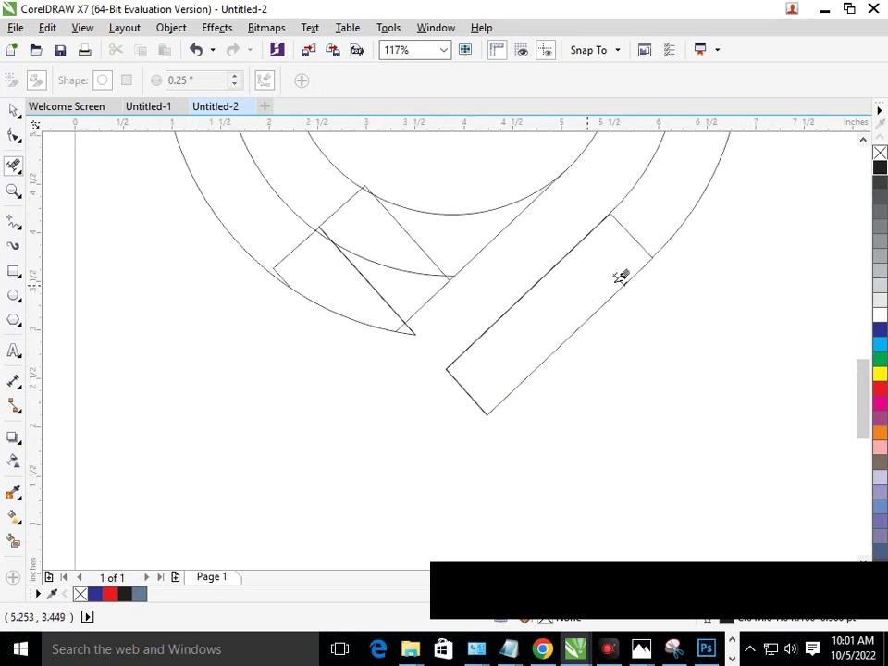
key("F3")
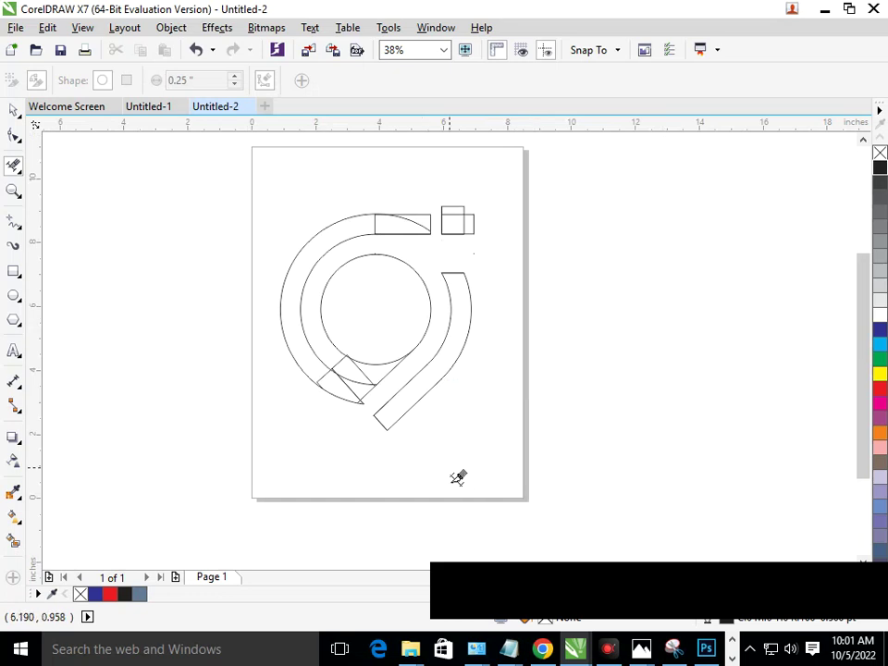
Step: Delete the left diagonal rectangle's corner on the inner circle and its edges between the inner and middle circles
scroll(316, 356, "up", 3)
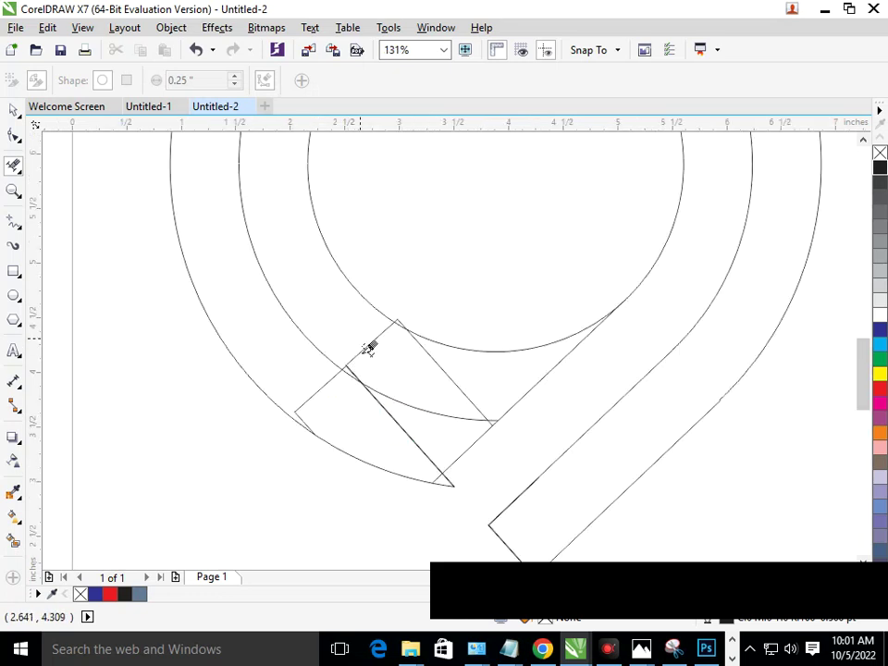
scroll(400, 336, "up", 4)
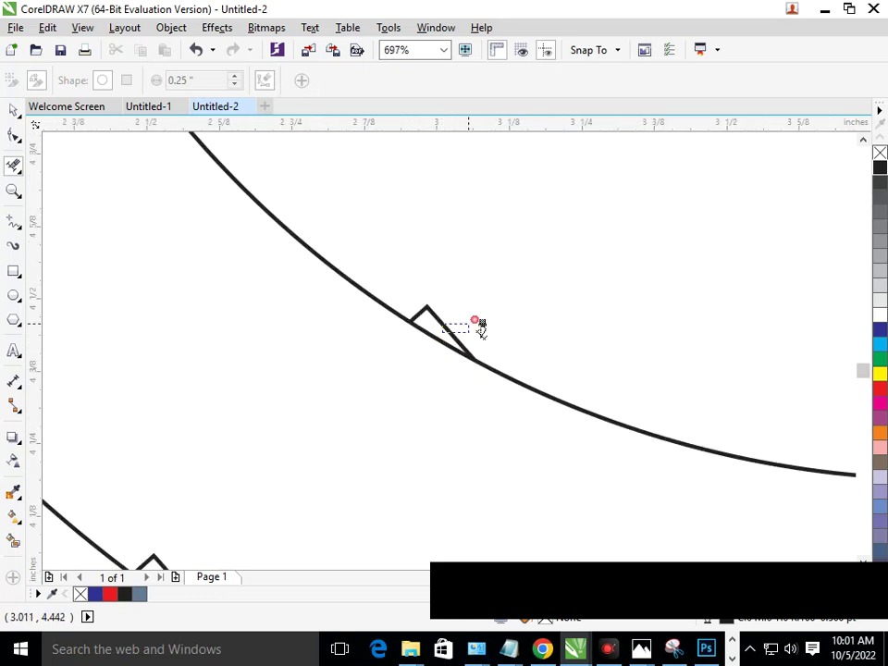
scroll(420, 362, "down", 4)
scroll(482, 422, "up", 6)
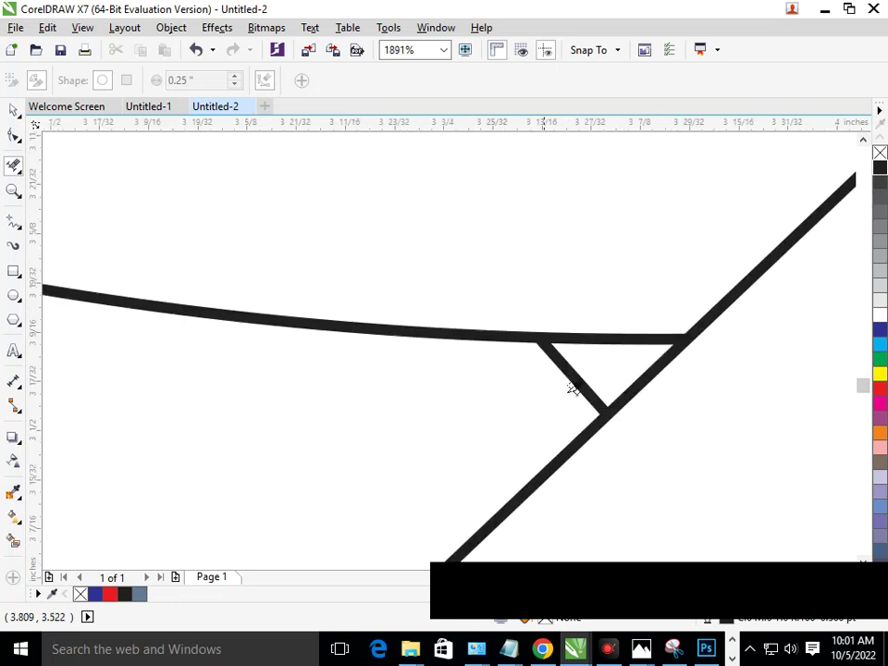
scroll(567, 412, "down", 6)
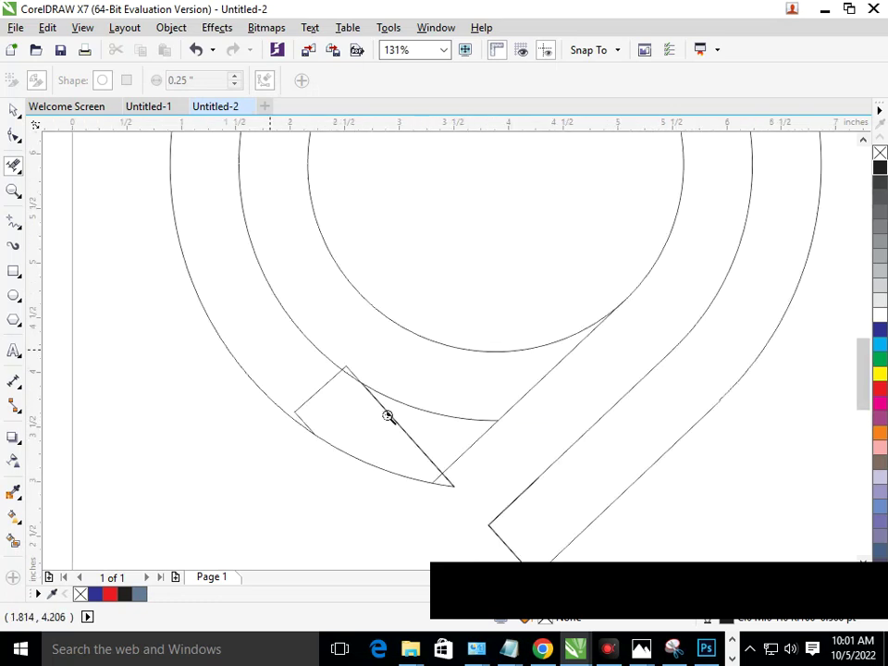
Step: Delete the rectangle segments inside the lower-left ring band and the small corner protruding over the middle circle
scroll(387, 416, "up", 2)
left_click(555, 391)
left_click(264, 264)
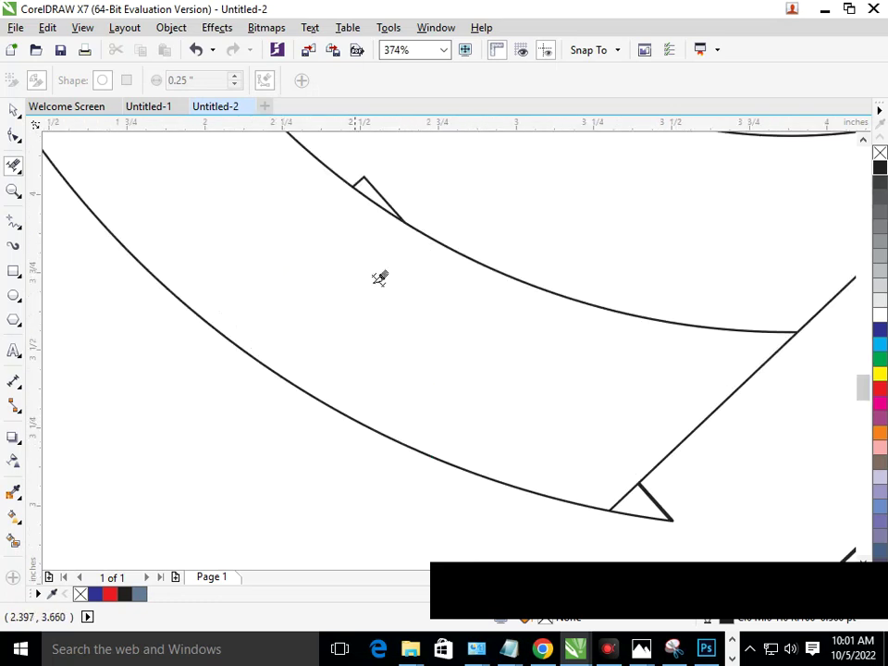
scroll(379, 277, "up", 4)
left_click_drag(329, 262, 435, 342)
scroll(486, 385, "down", 4)
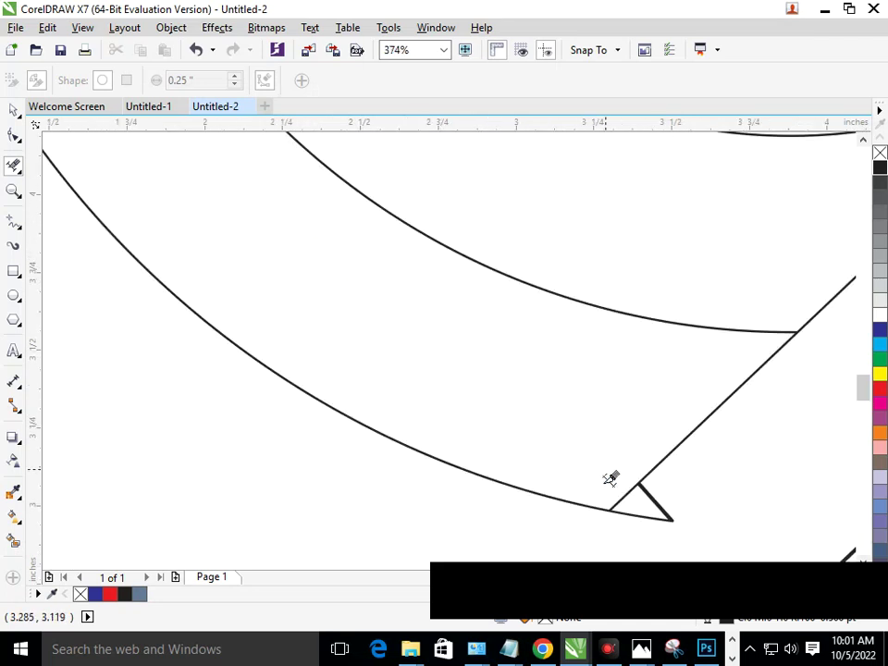
Step: Delete the small triangular tip projecting past the diagonal cut at the lower end of the left ring band
left_click_drag(602, 452, 650, 502)
left_click_drag(468, 413, 559, 475)
key("F3")
left_click_drag(449, 383, 573, 461)
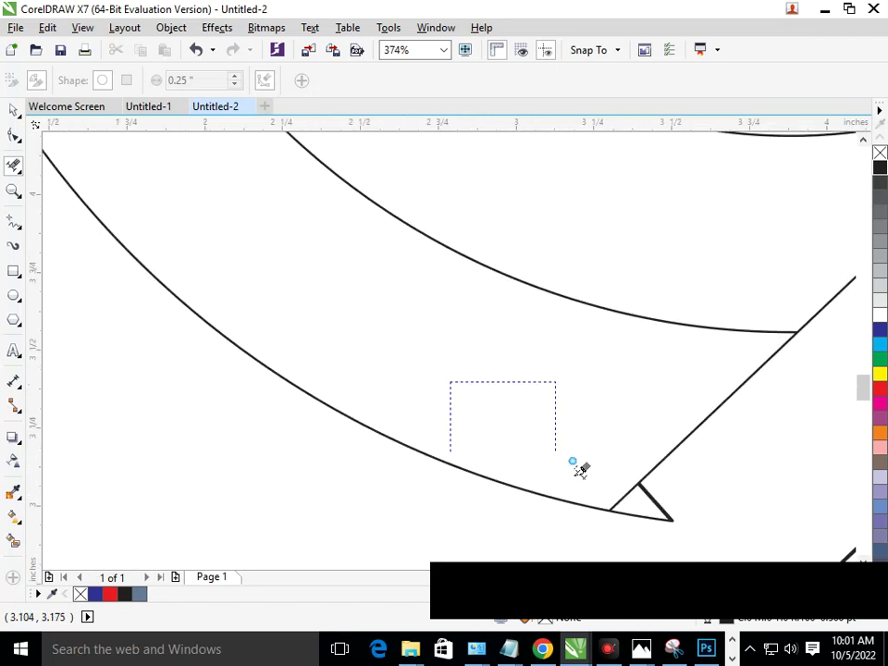
key("F3")
scroll(464, 446, "down", 2)
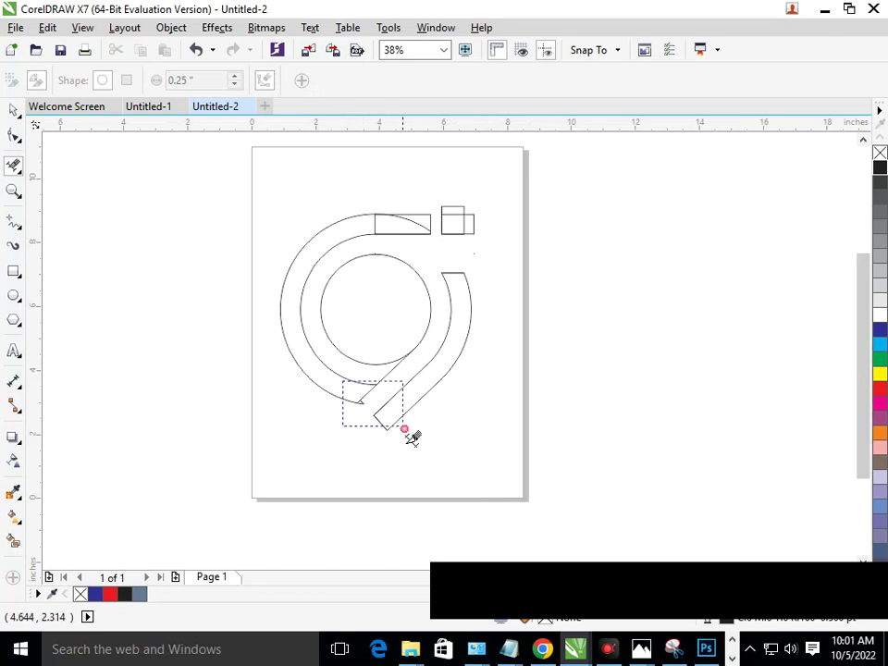
scroll(412, 438, "up", 4)
left_click(347, 341)
scroll(328, 371, "down", 4)
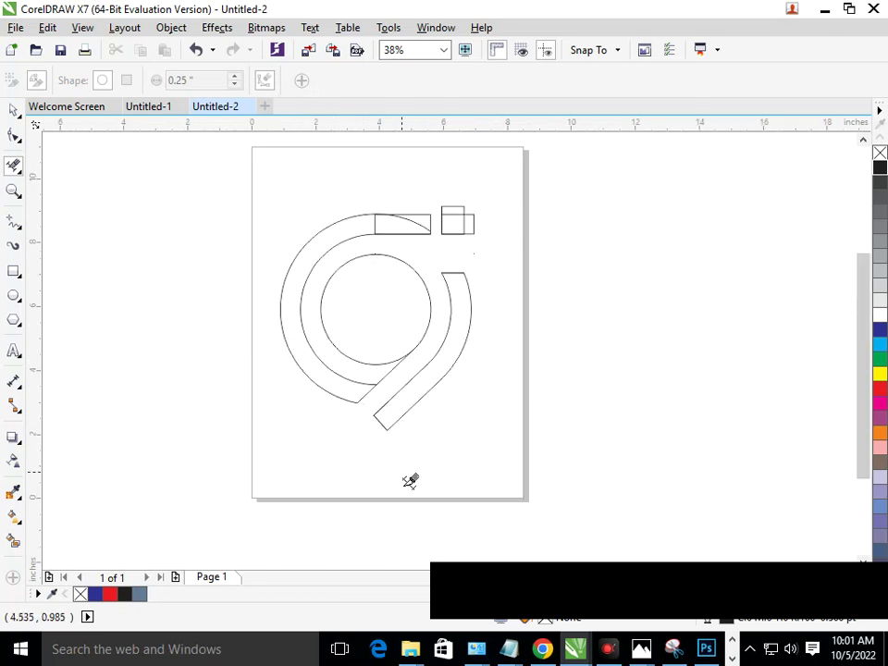
Step: Delete the diagonal line running from the inner circle to the cut end of the left ring band
scroll(393, 397, "up", 4)
left_click(396, 389)
scroll(406, 352, "down", 4)
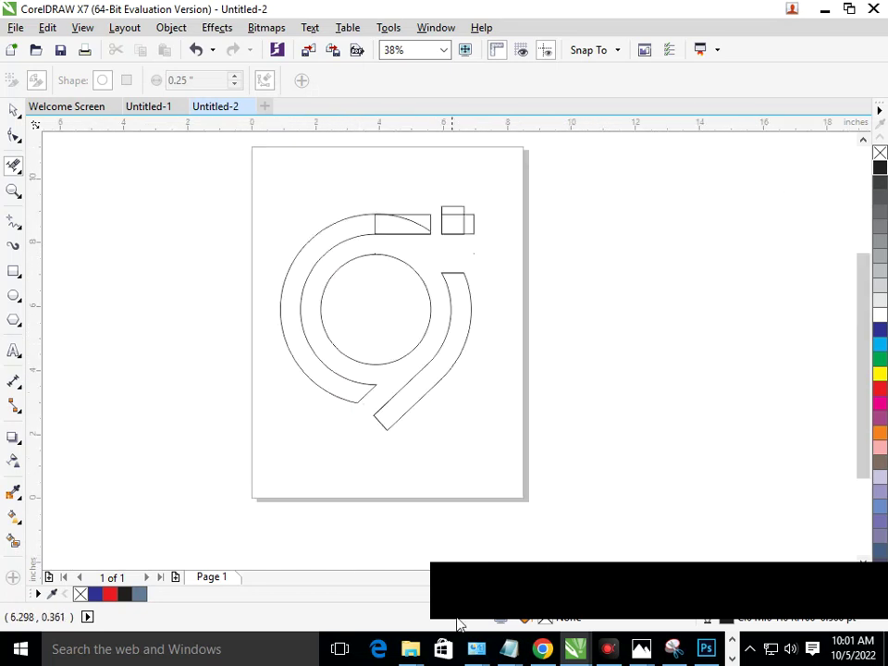
Step: Delete the arc and dividing line inside the top band and the upright rectangle's overhang and inner line at the small upper-right block
scroll(414, 196, "up", 4)
left_click(436, 332)
left_click(644, 346)
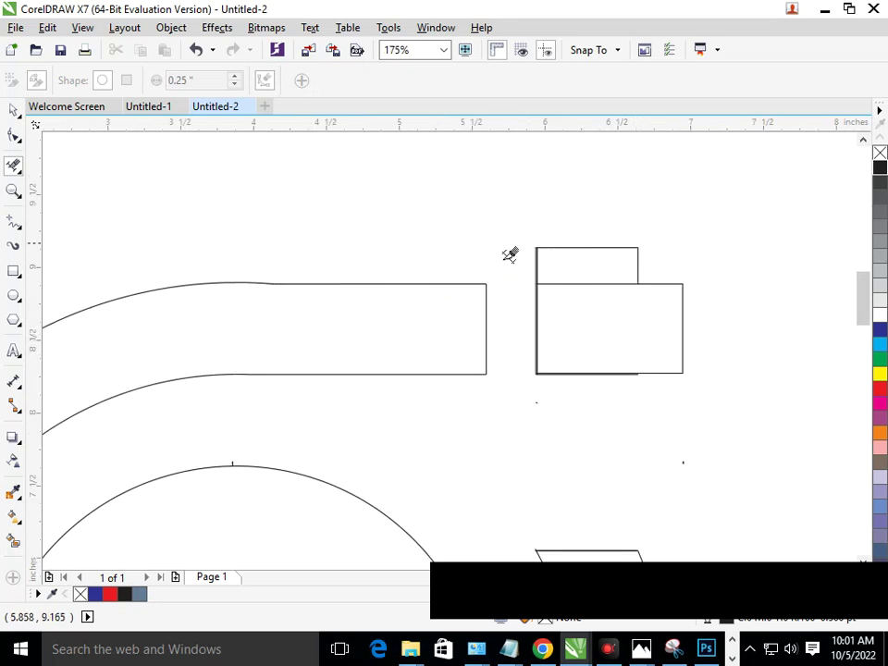
left_click_drag(650, 258, 712, 248)
scroll(540, 259, "down", 4)
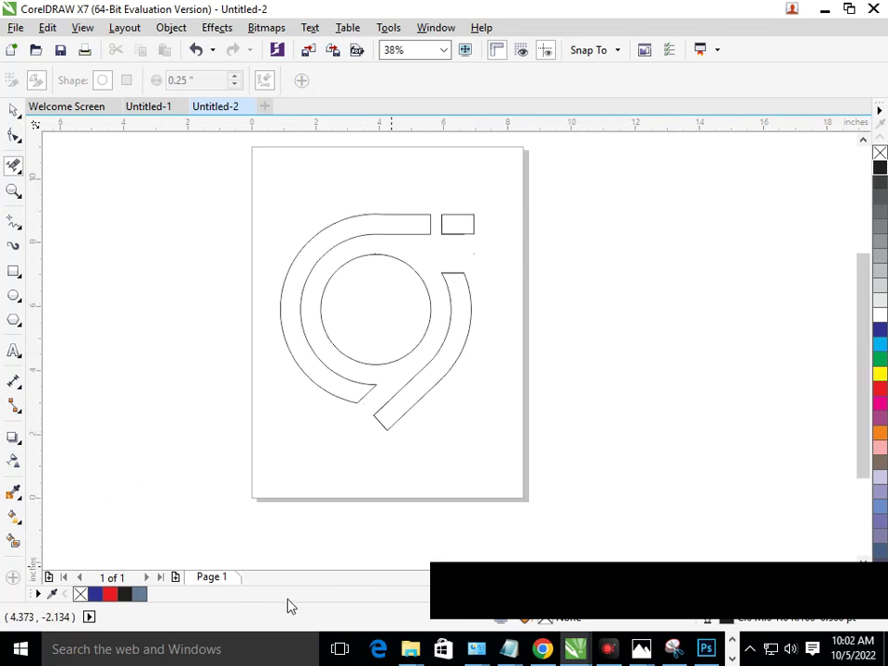
Step: Use Smart Fill on the left ring band, right arm, centre circle and small upper-right rectangle, then colour the rectangle red
left_click(13, 542)
left_click(362, 379)
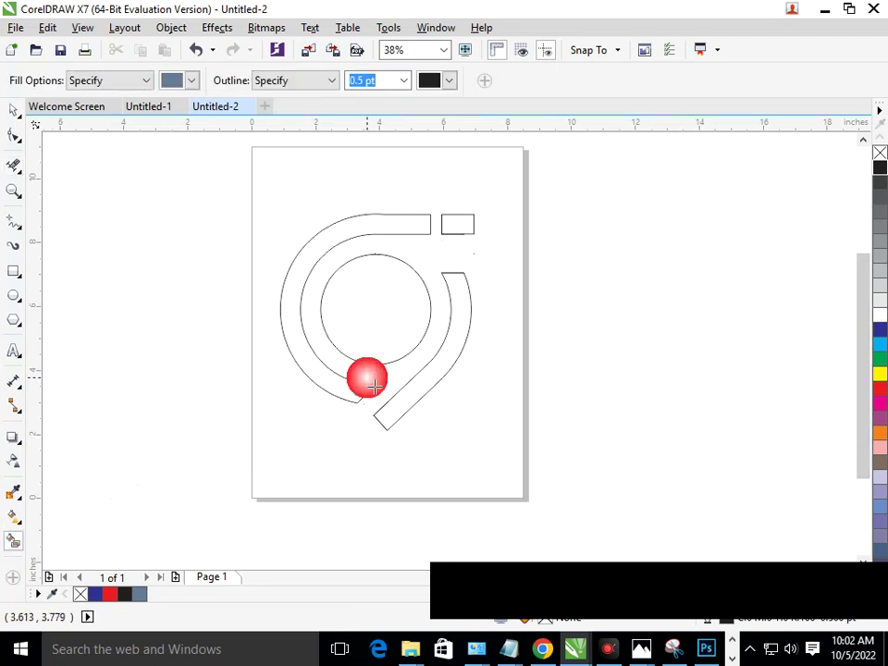
left_click(417, 390)
left_click(398, 324)
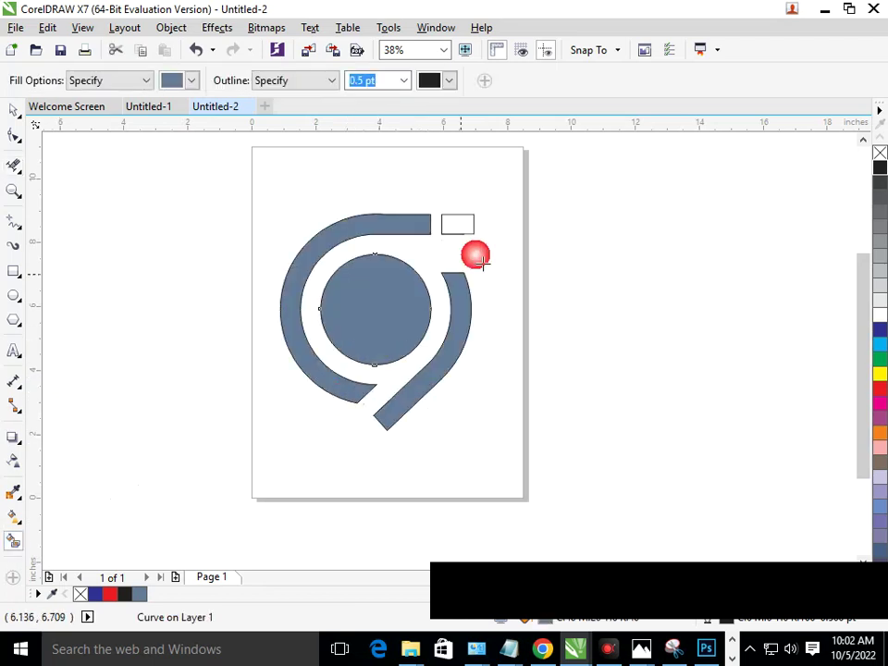
left_click(462, 227)
left_click(880, 394)
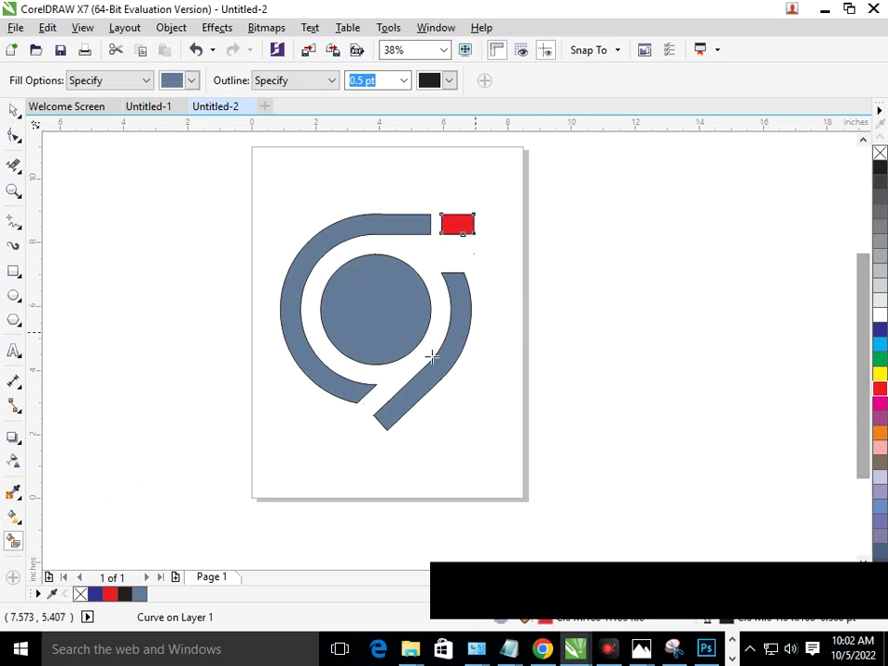
Step: Recolour the right arm, centre circle, left ring band and small upper-right rectangle dark blue
left_click(459, 341)
left_click(879, 333)
left_click(371, 345)
left_click(879, 322)
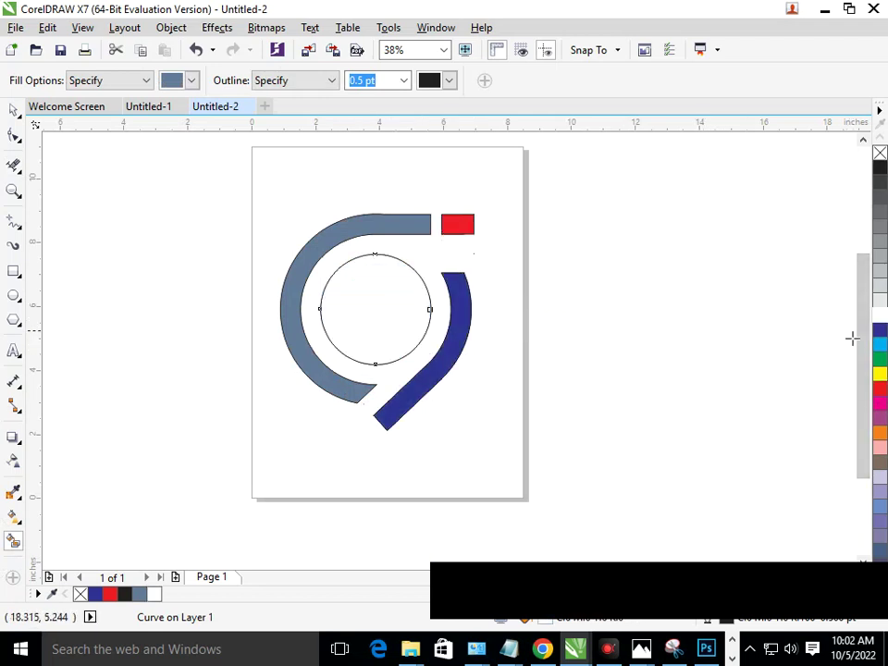
left_click(879, 330)
left_click(396, 231)
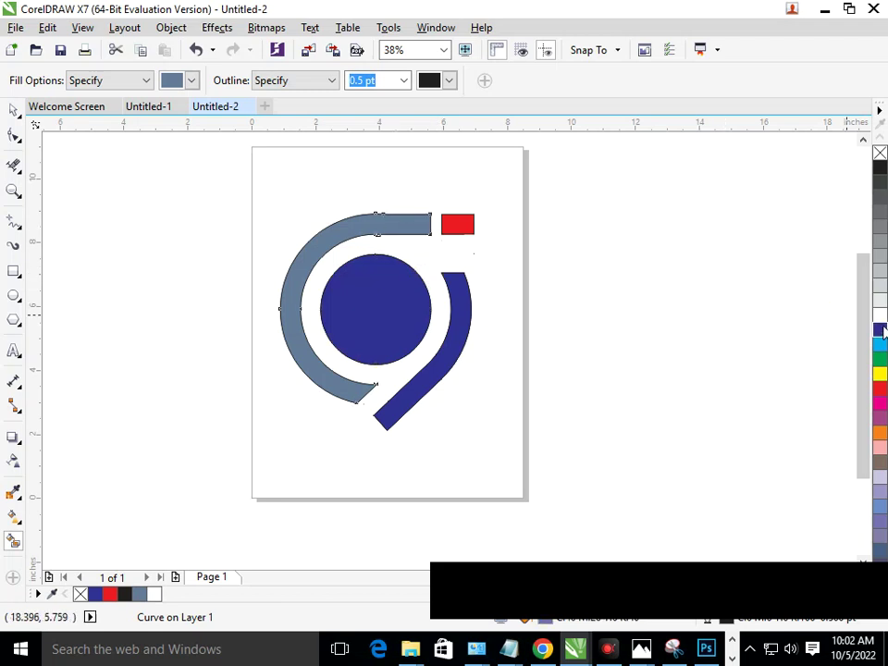
left_click(879, 330)
left_click(460, 227)
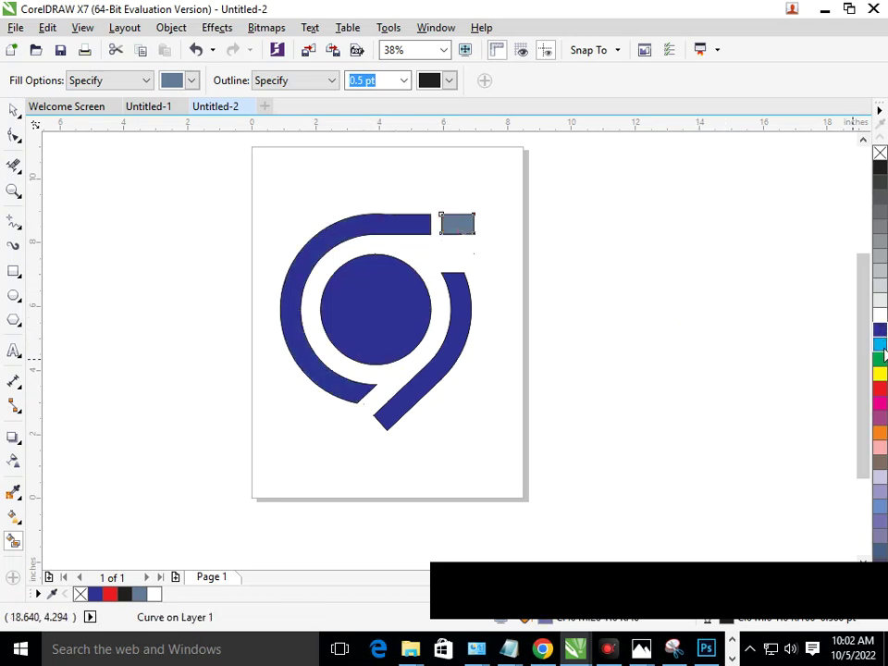
left_click(878, 331)
Step: Add the artistic text "NINE" in Arial below the logo near the page bottom and enlarge it to about 53 pt
left_click(14, 350)
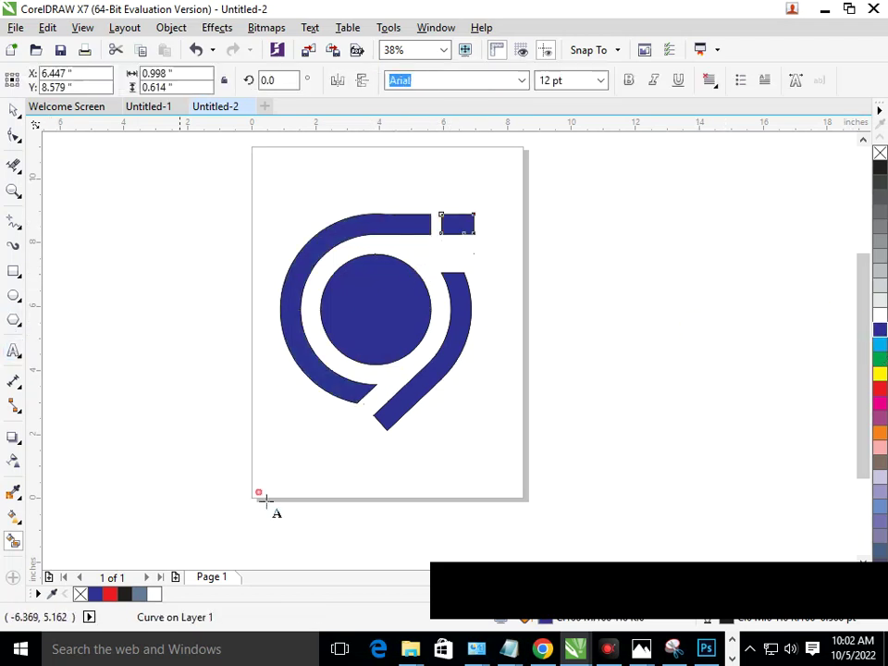
left_click(408, 494)
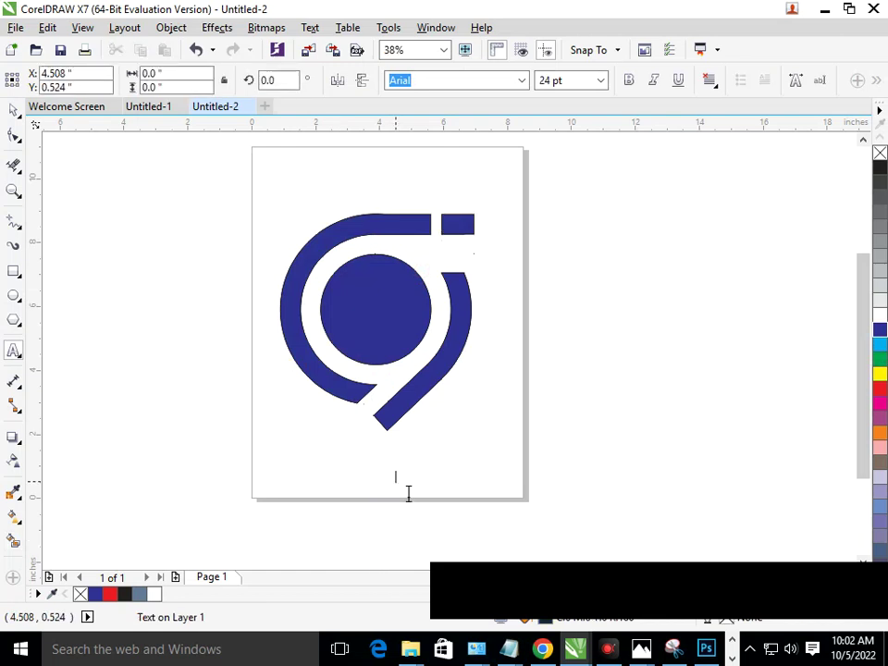
type("NINE")
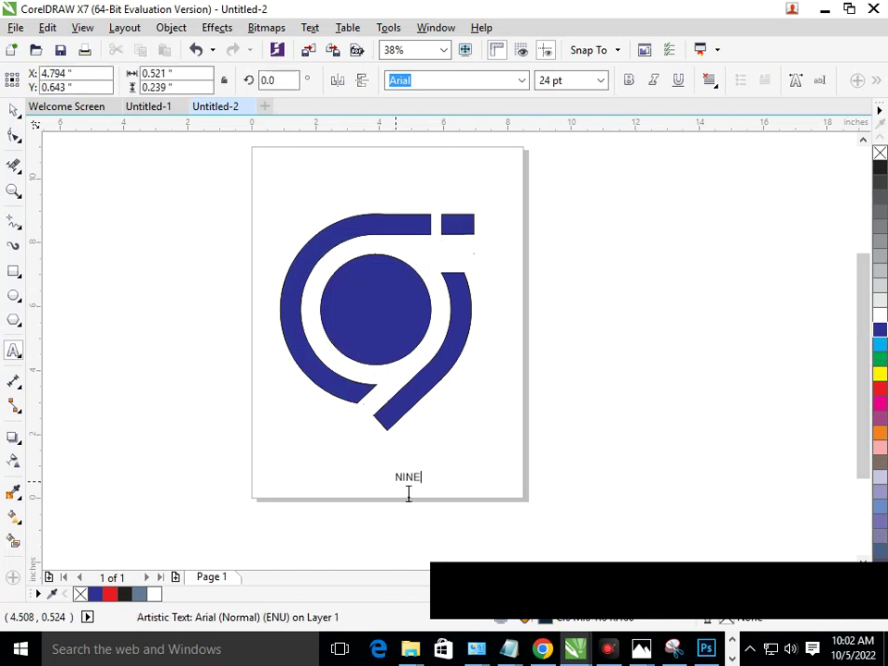
left_click_drag(391, 488, 374, 502)
left_click(294, 449)
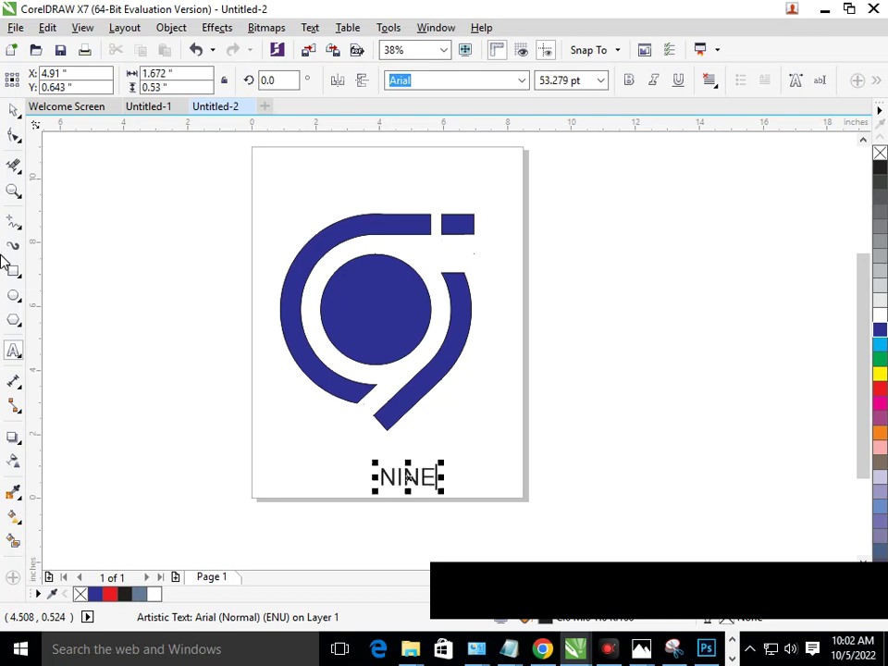
Step: Move the NINE text into the gap between the small upper-right rectangle and the right arm, colour it dark blue and make it bold
left_click(12, 112)
left_click_drag(428, 481, 454, 252)
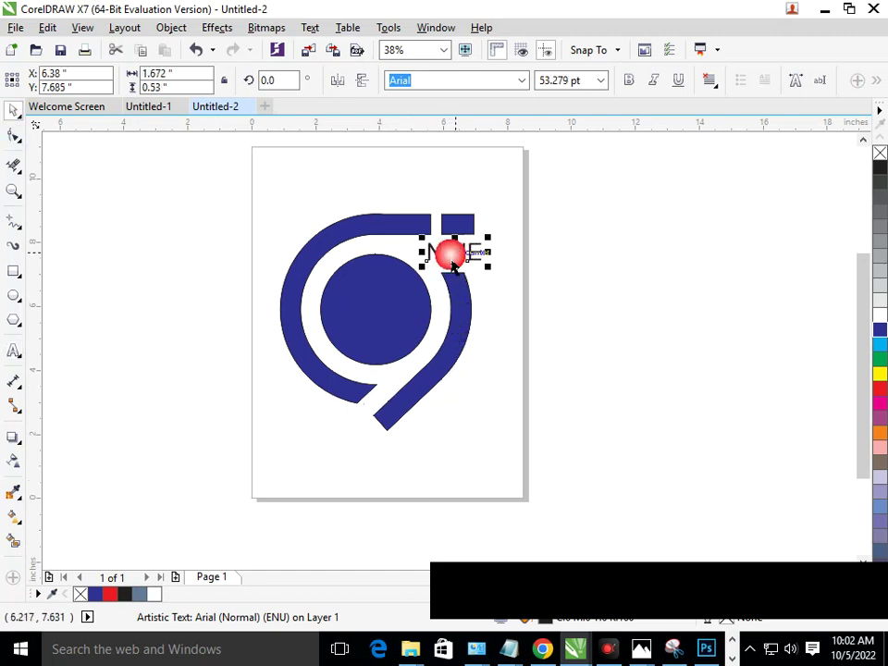
left_click(883, 330)
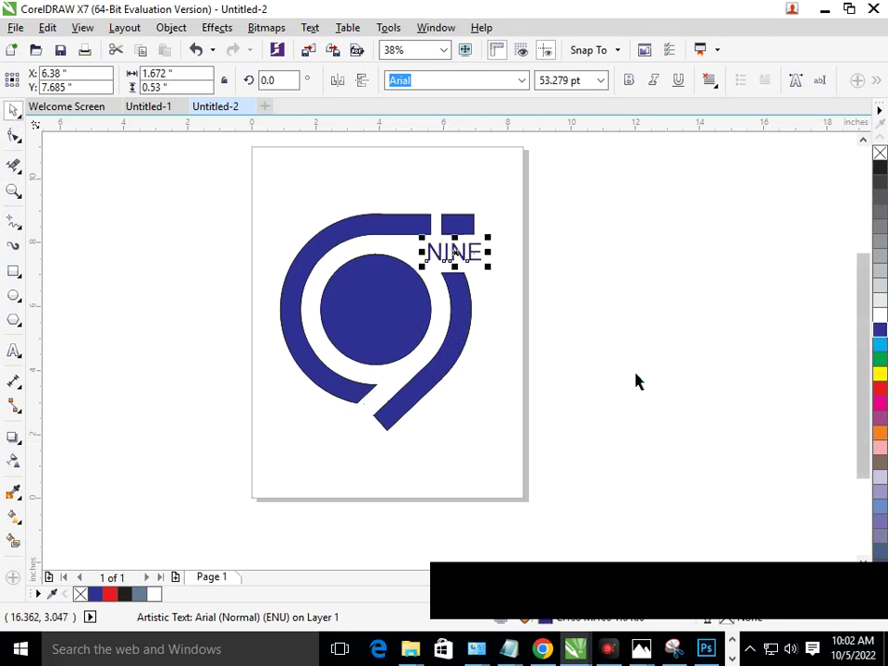
left_click(630, 82)
left_click(589, 302)
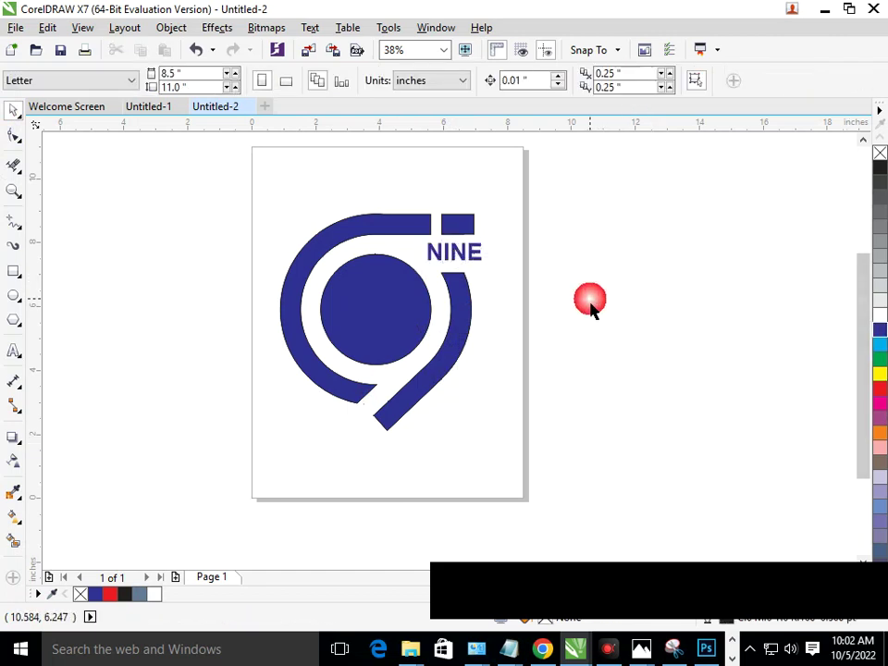
Step: Enlarge the NINE text to about 62 pt and adjust its height within the gap between the small rectangle and the right arm
key("F2")
left_click_drag(368, 153, 621, 356)
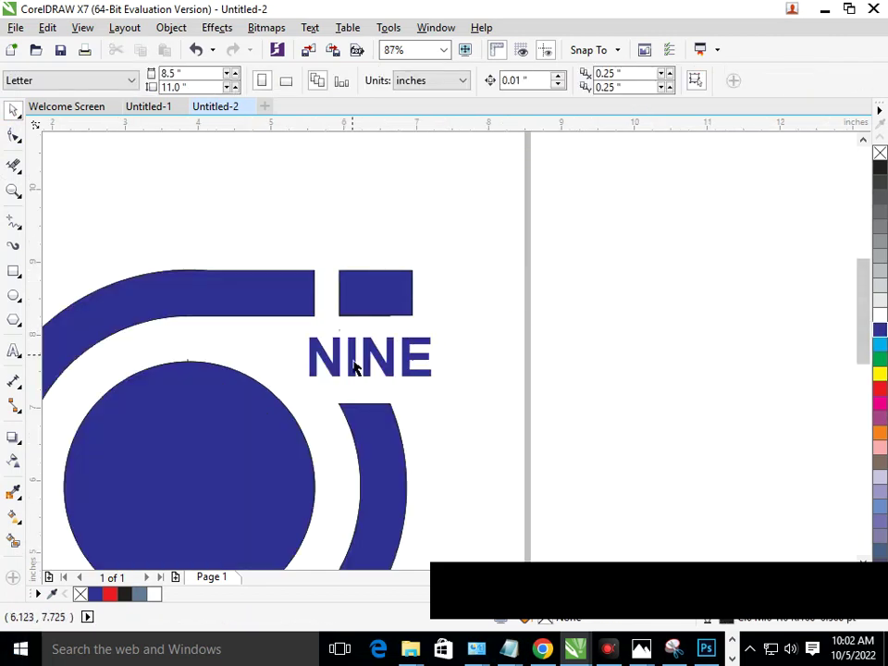
left_click(355, 367)
left_click_drag(314, 397, 305, 404)
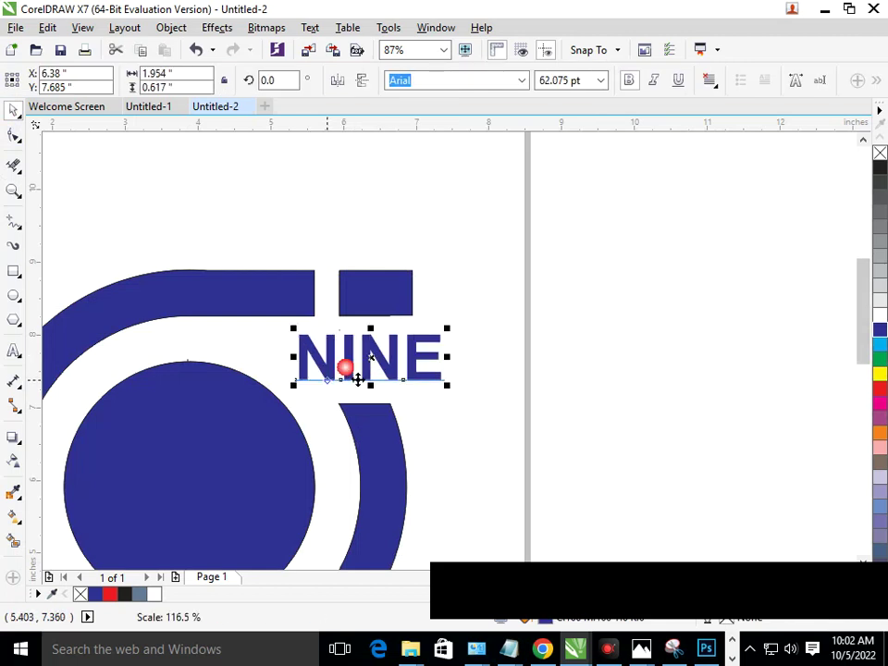
left_click_drag(363, 361, 364, 353)
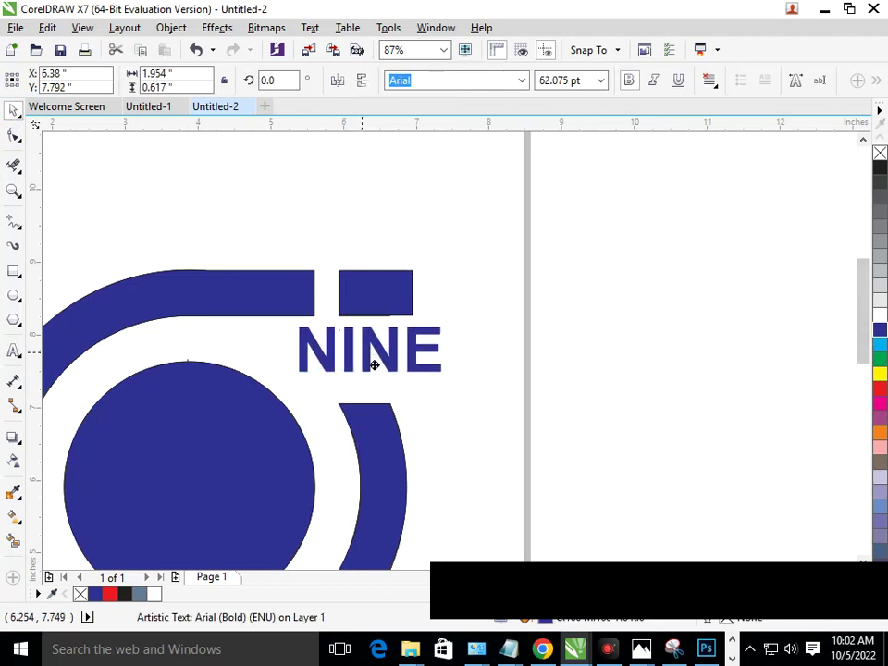
left_click(495, 400)
key("F3")
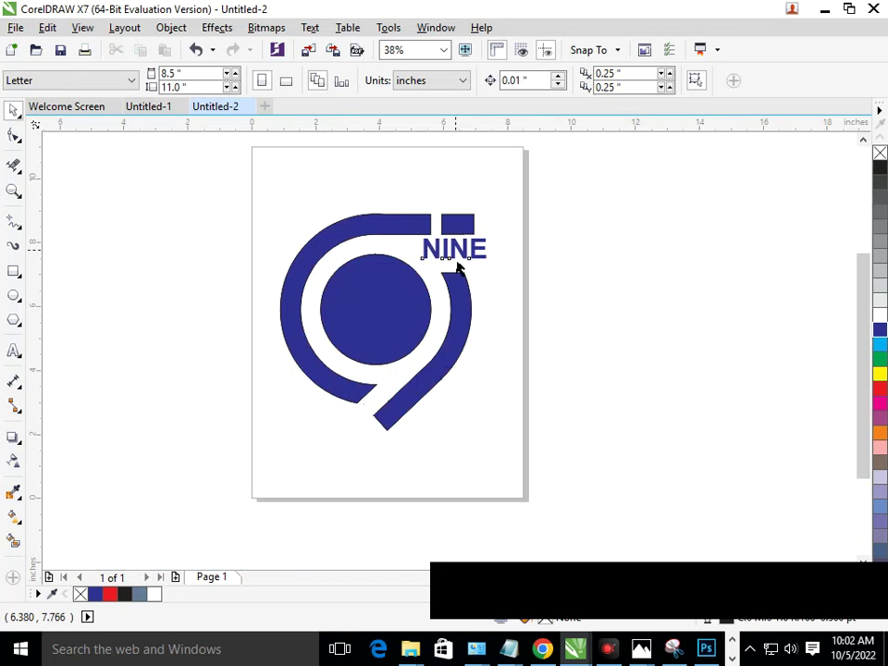
left_click_drag(456, 250, 456, 256)
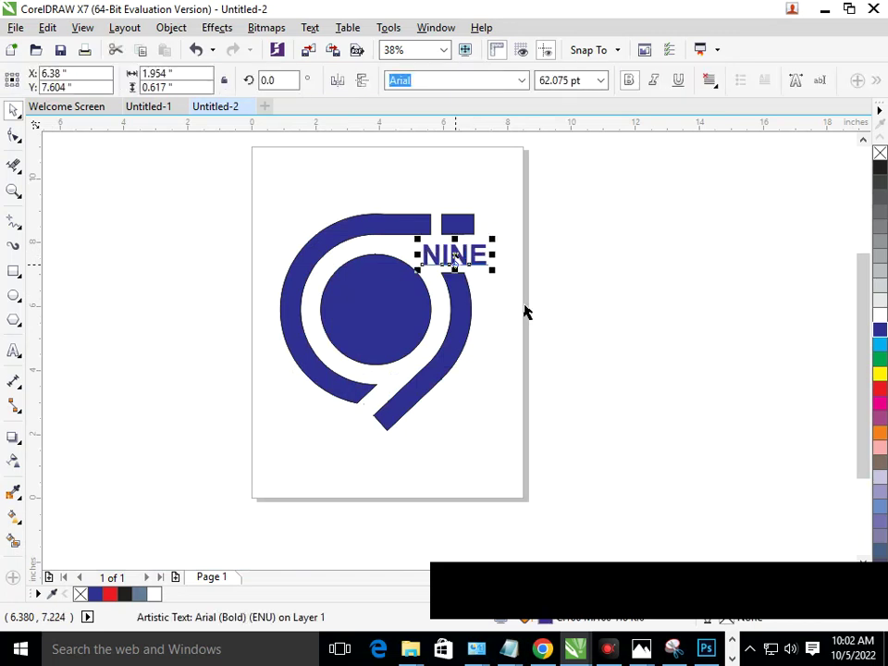
left_click(538, 349)
left_click_drag(241, 142, 527, 511)
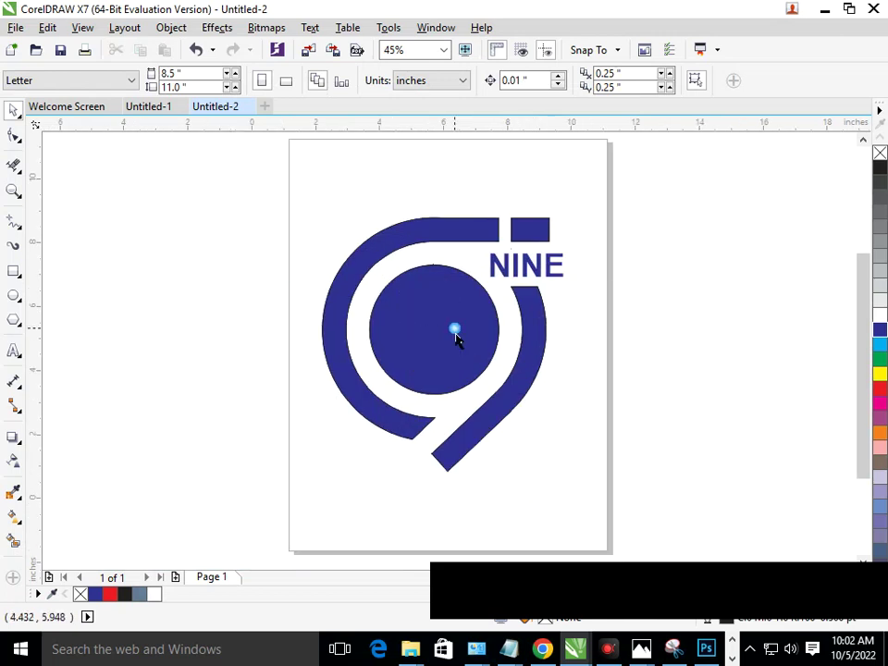
right_click(366, 259)
right_click(362, 263)
left_click_drag(335, 229, 509, 396)
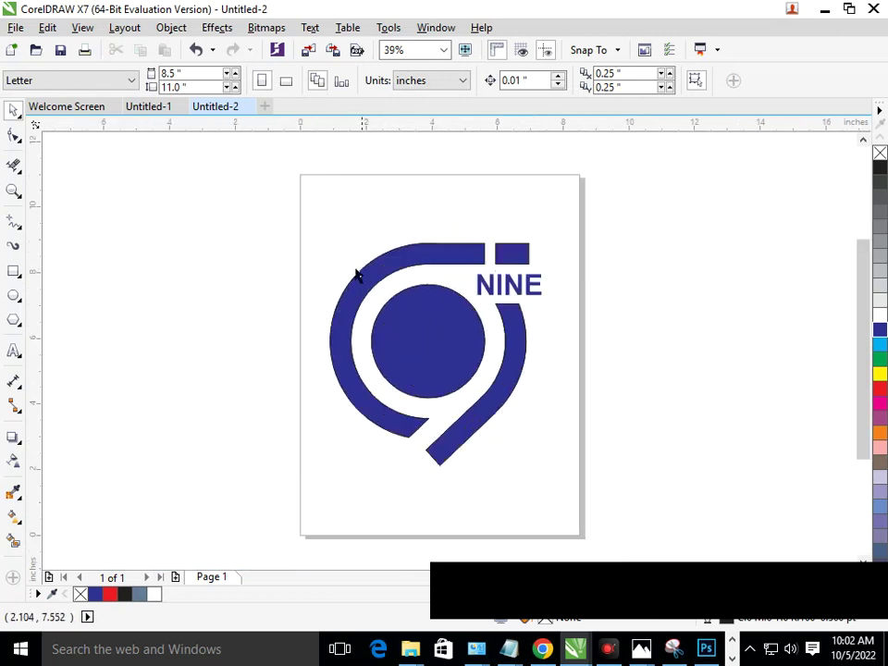